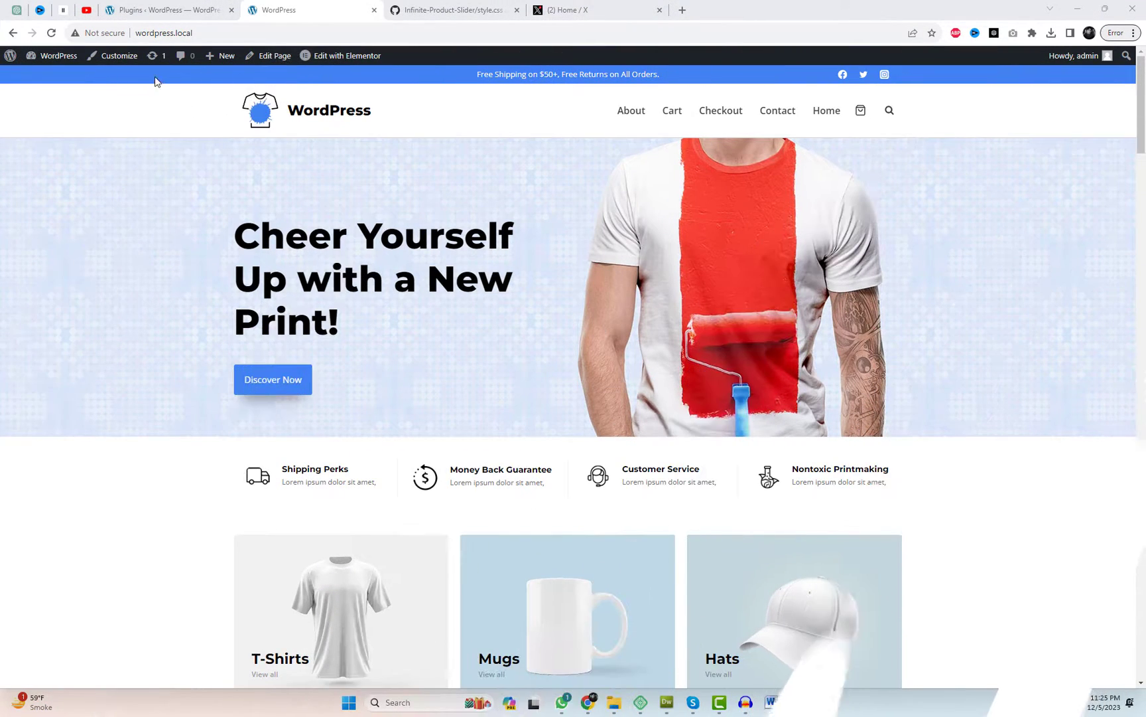
Open the site's About page and scroll down to the product carousel
scroll(988, 410, down, 10)
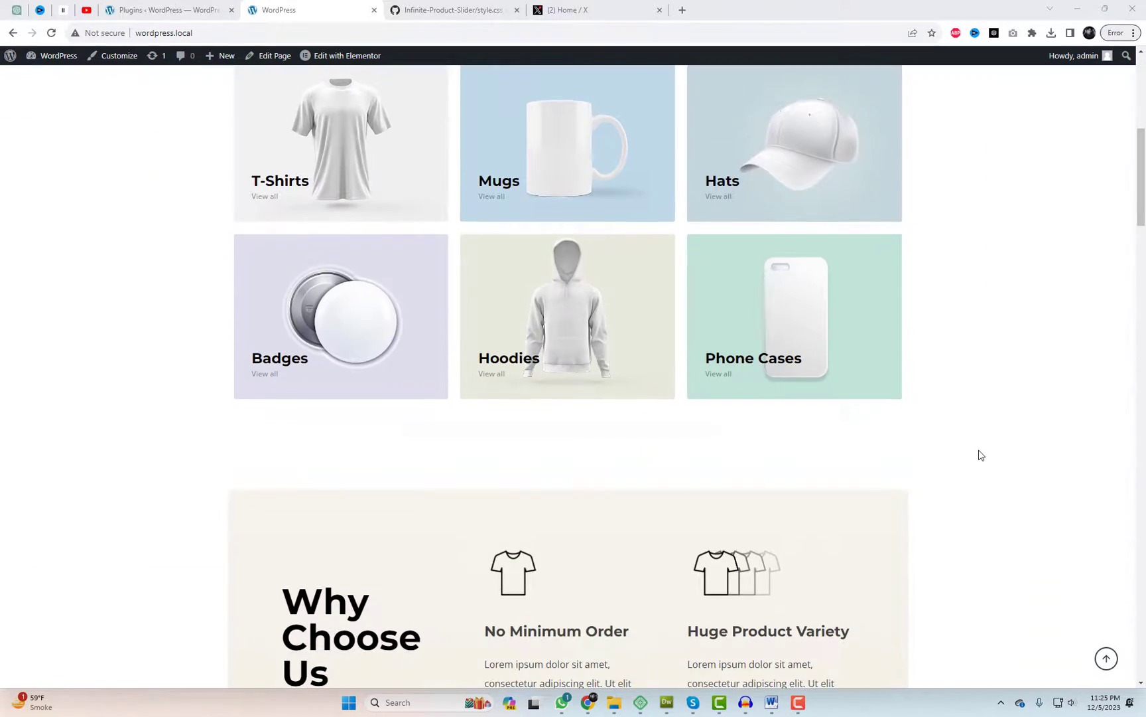
scroll(1000, 477, down, 4)
scroll(1000, 478, up, 15)
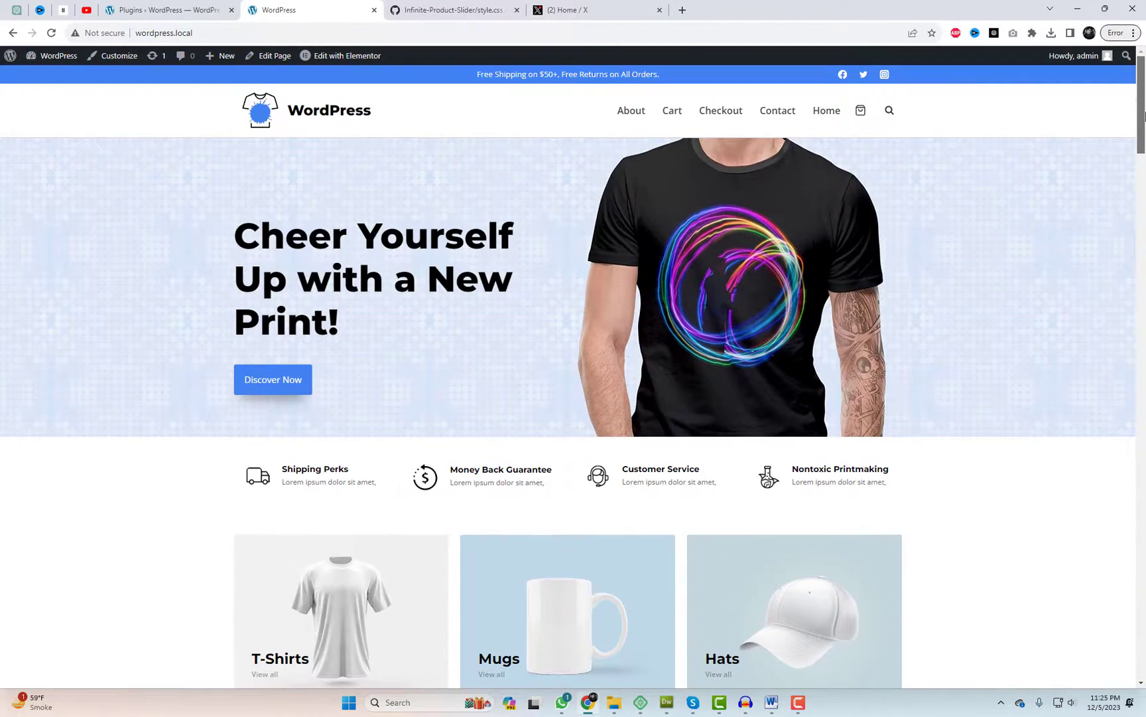
click(631, 111)
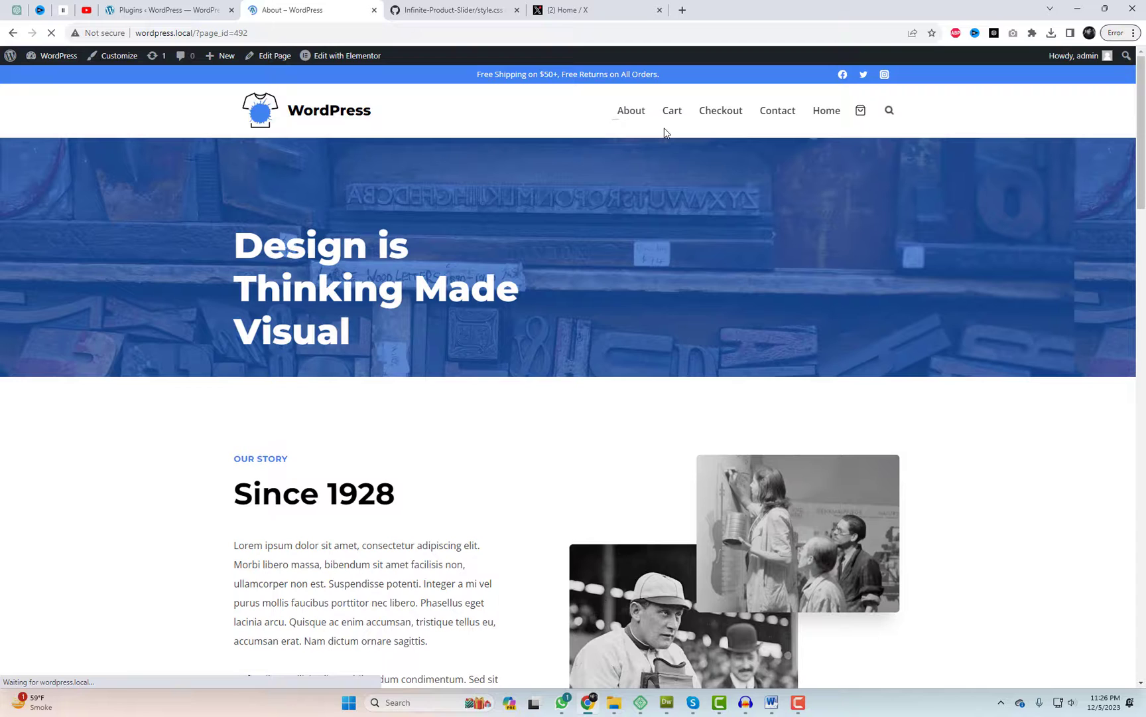
scroll(978, 398, down, 10)
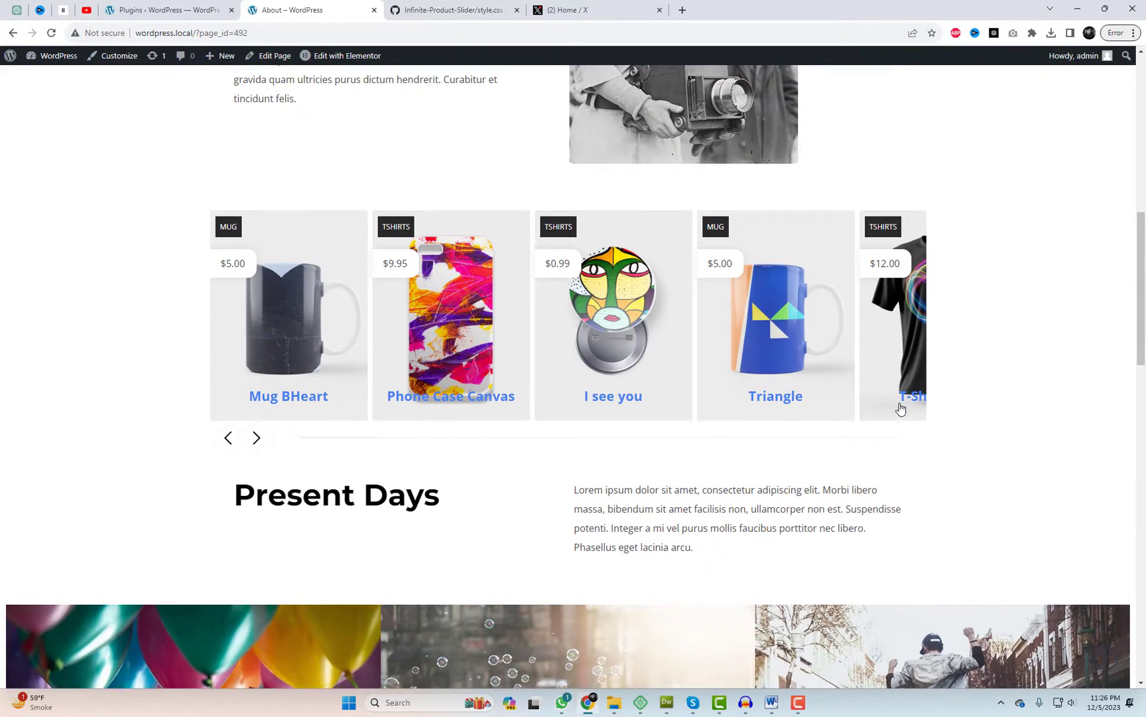
Page the carousel forward and back past the mugs, T-Shirt One and Phone Case Canvas
click(257, 438)
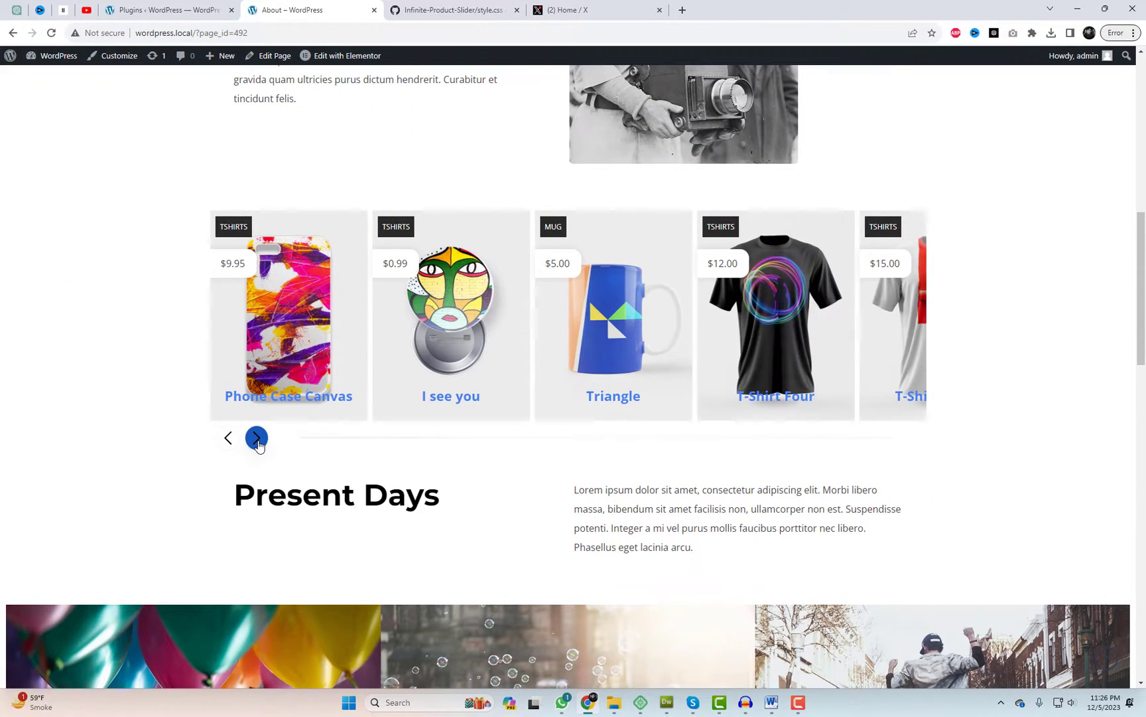
click(257, 439)
click(257, 439)
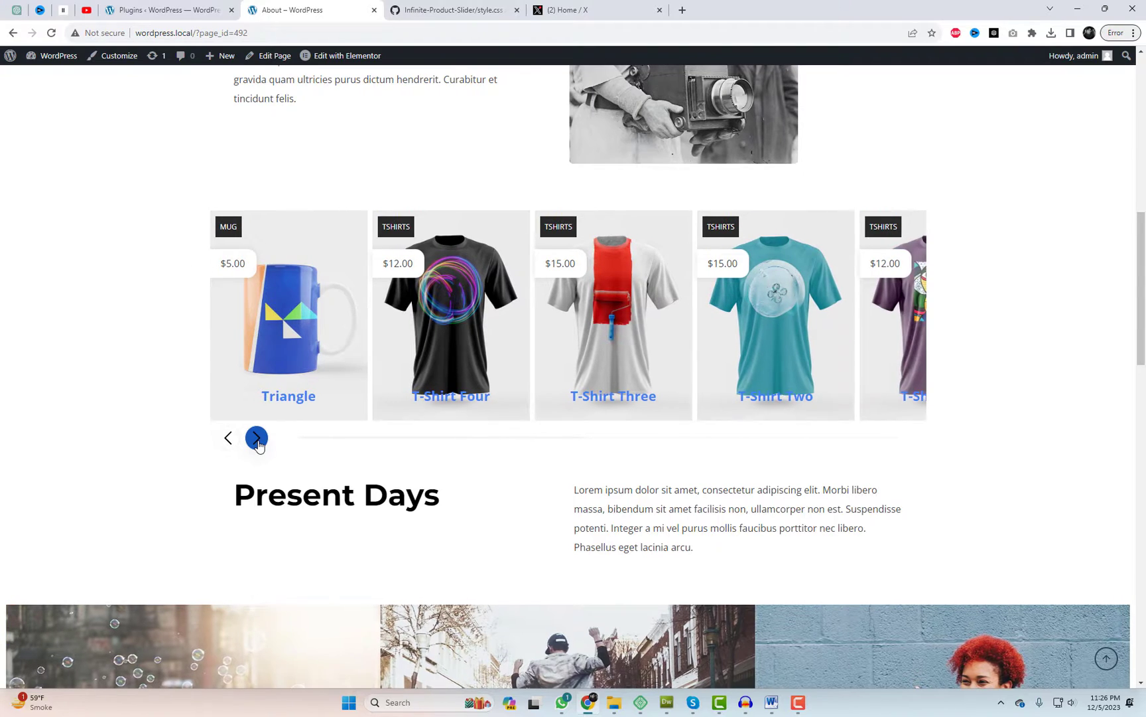
click(257, 439)
click(257, 438)
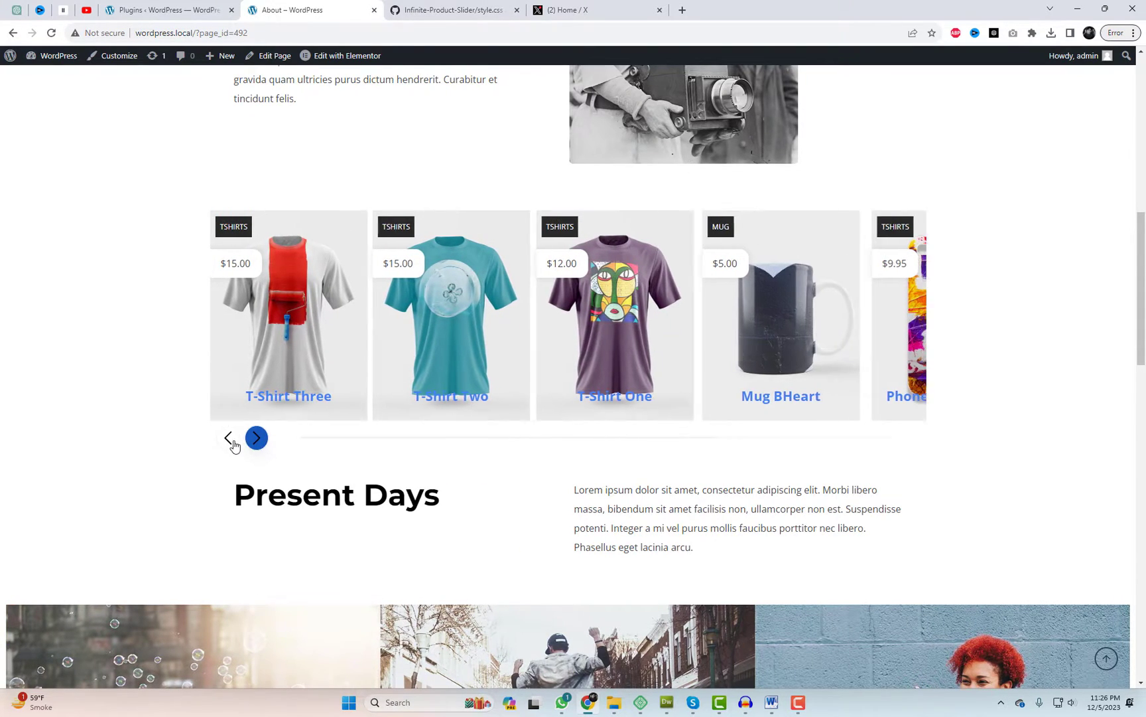
click(229, 438)
click(232, 444)
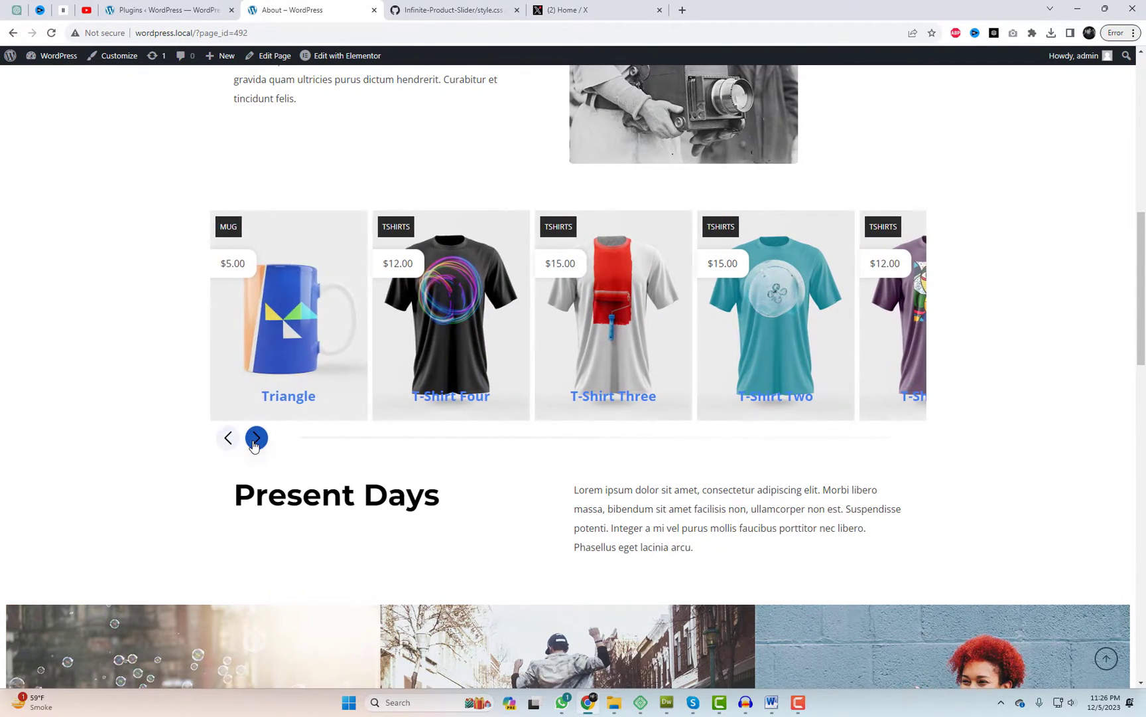
click(256, 440)
click(256, 443)
click(257, 438)
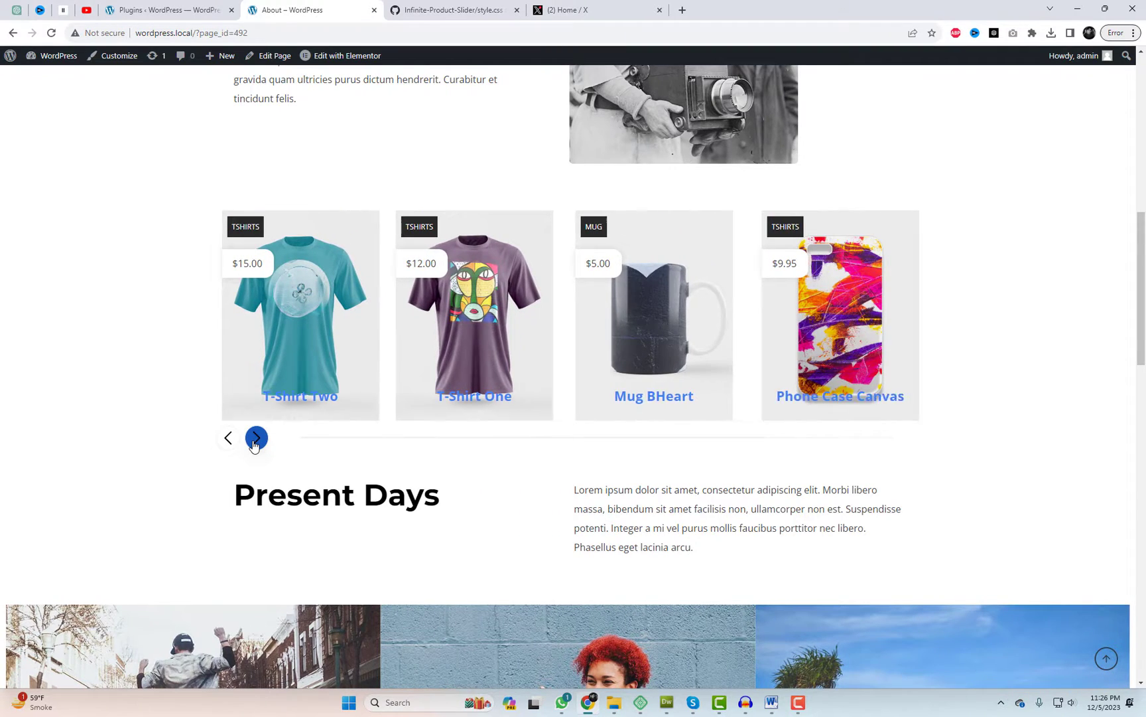
click(257, 439)
click(256, 441)
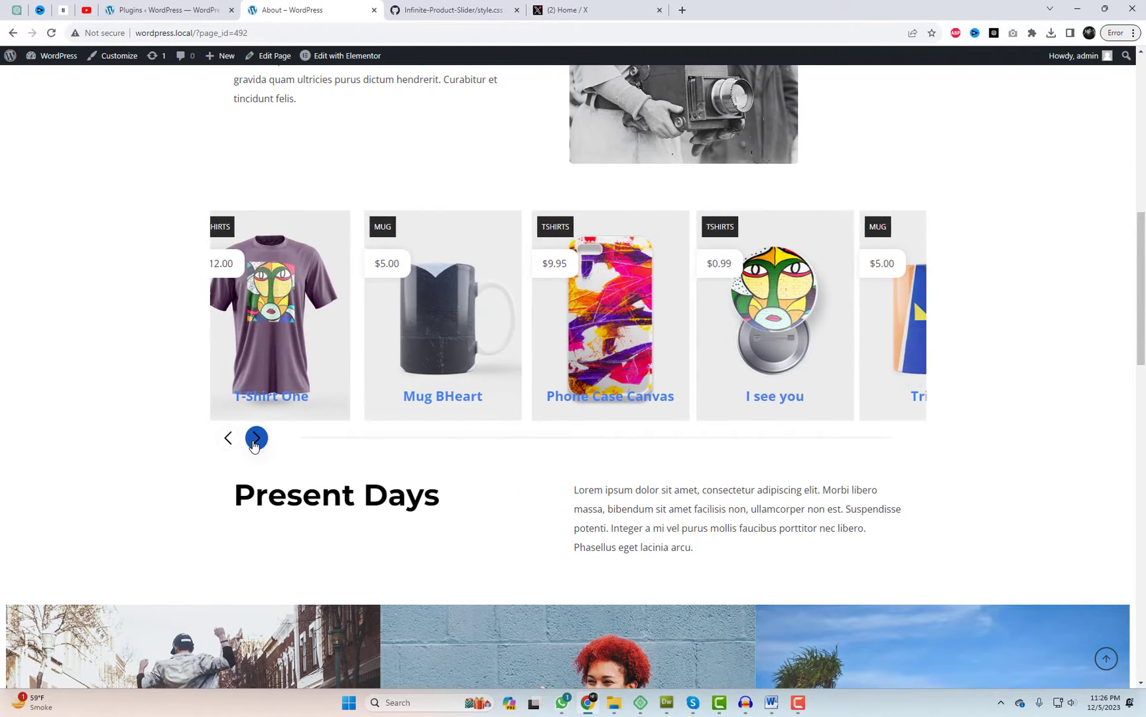
click(255, 441)
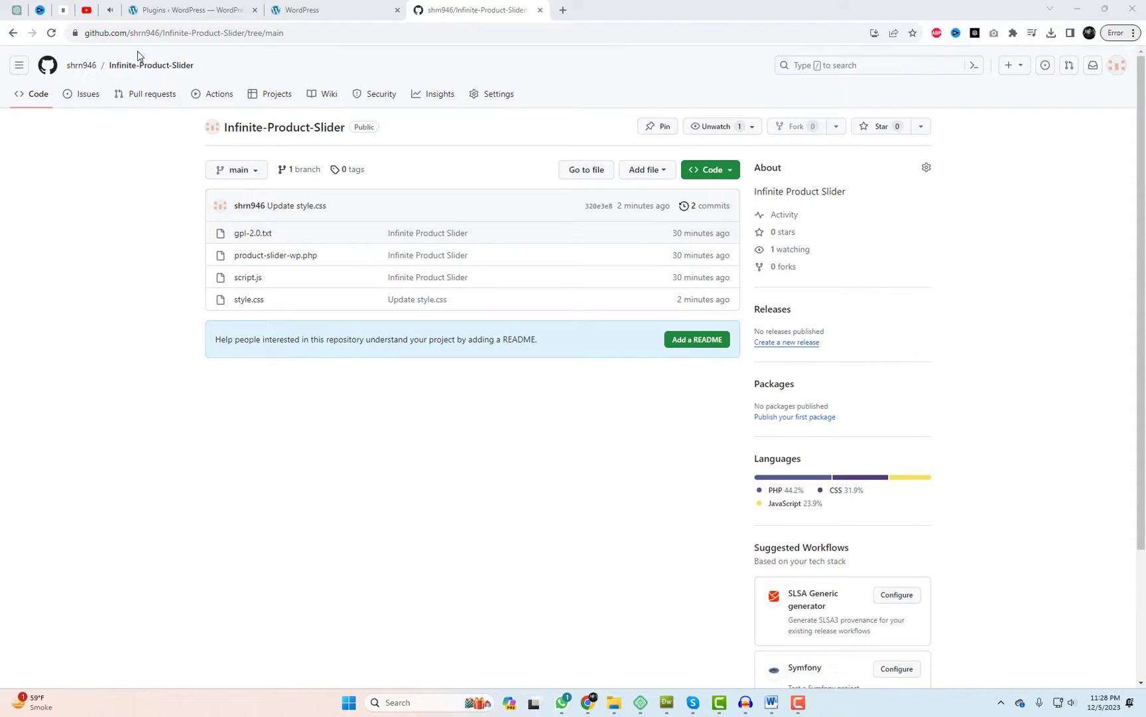
Get the Infinite-Product-Slider repository via Code > Download ZIP, then go back to WordPress Plugins
click(717, 171)
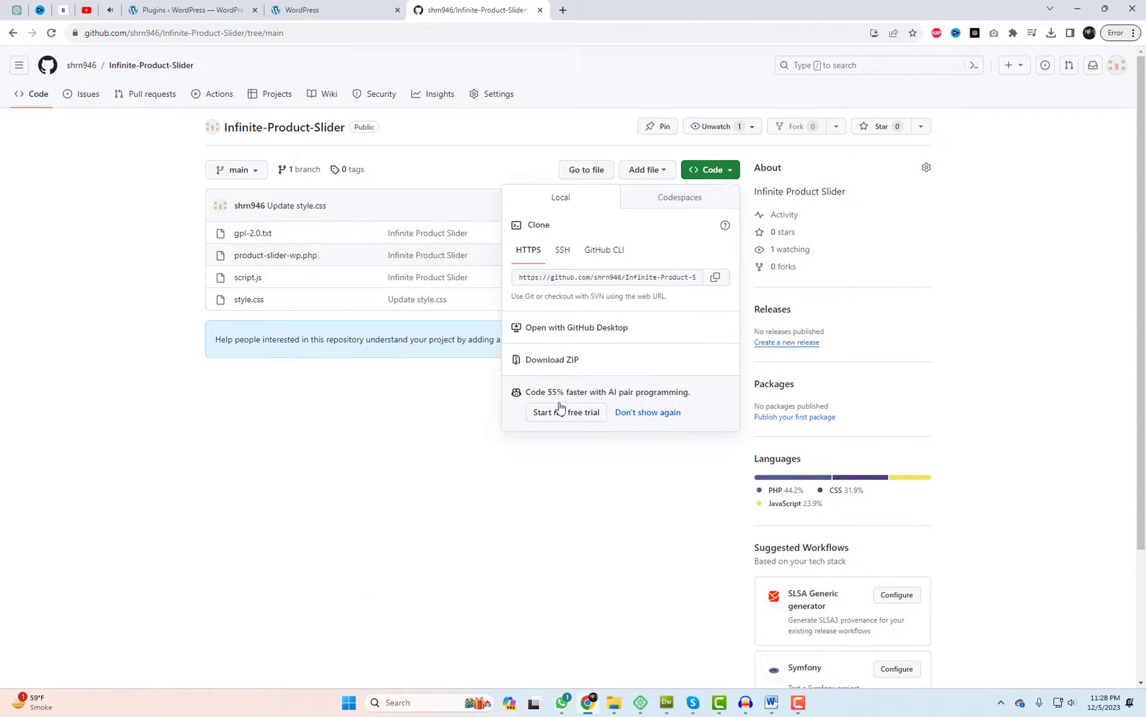
click(595, 362)
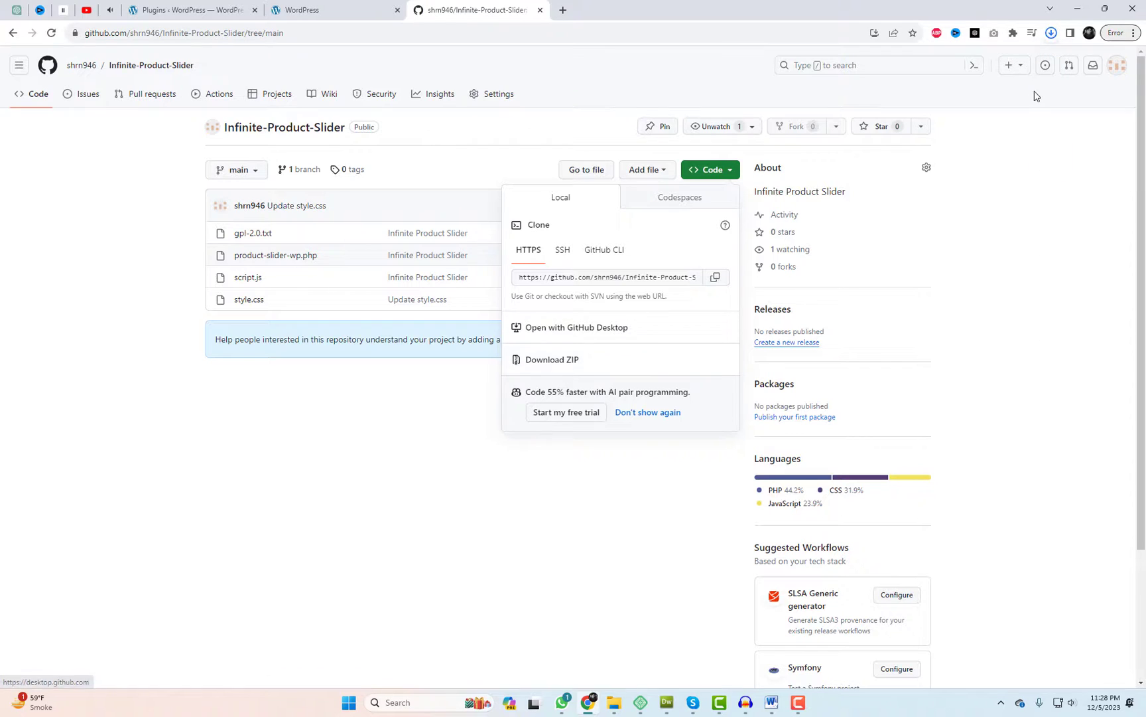
click(1053, 36)
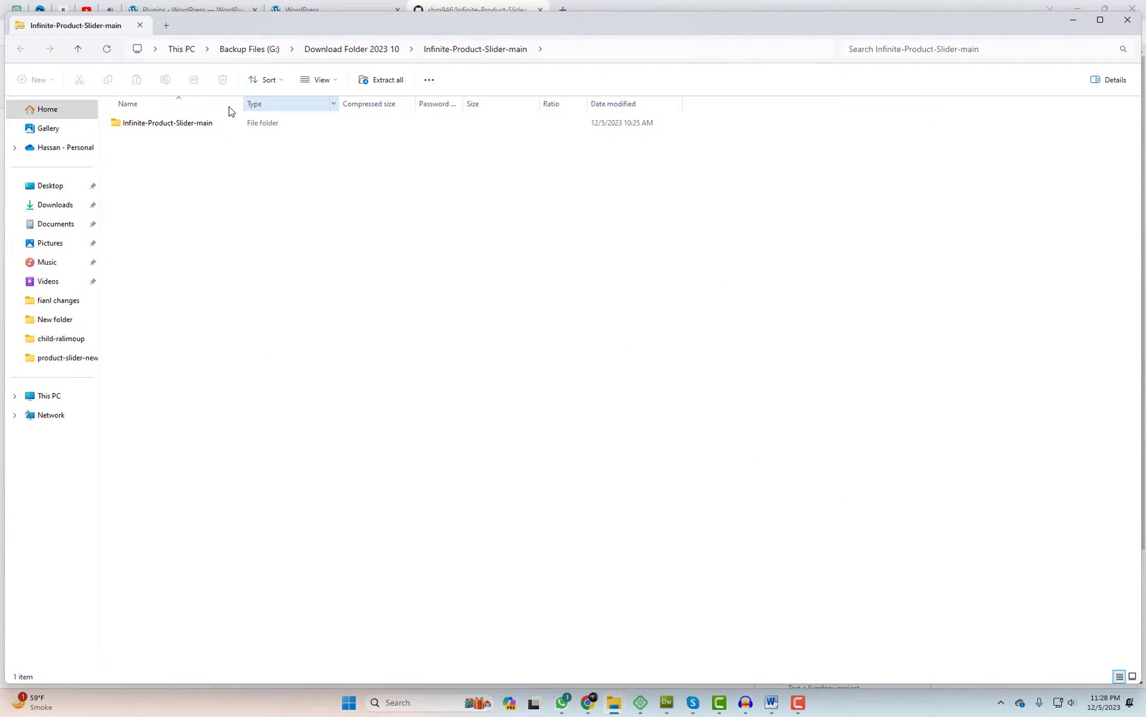
click(1128, 20)
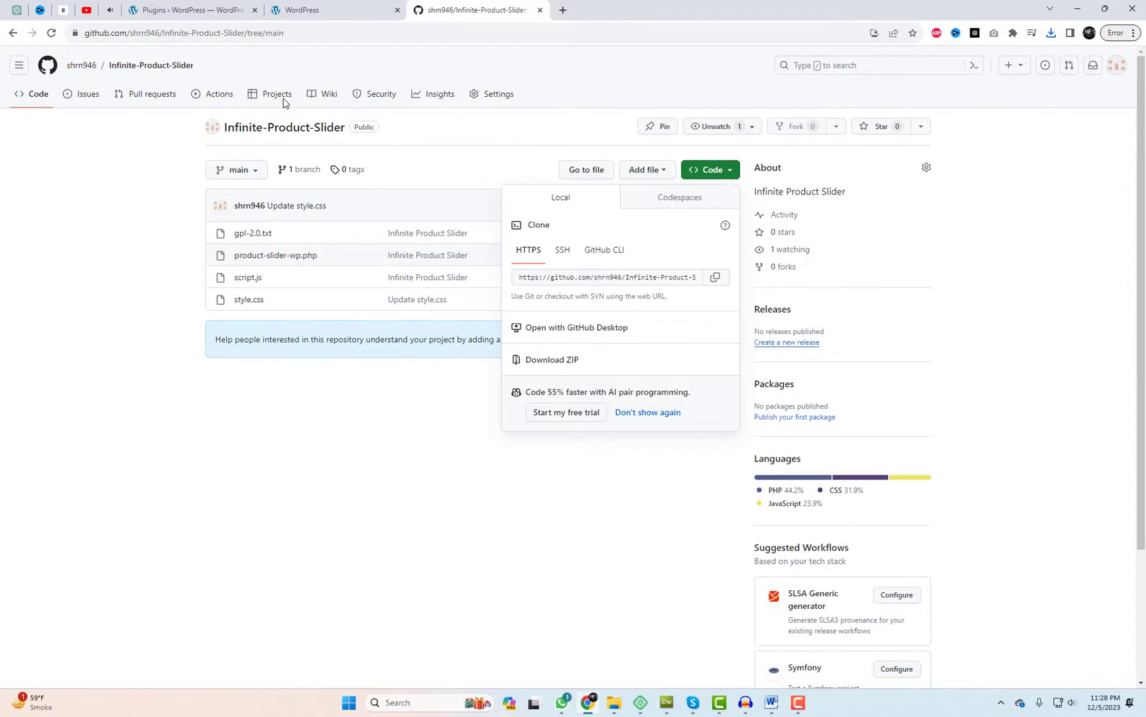
click(178, 5)
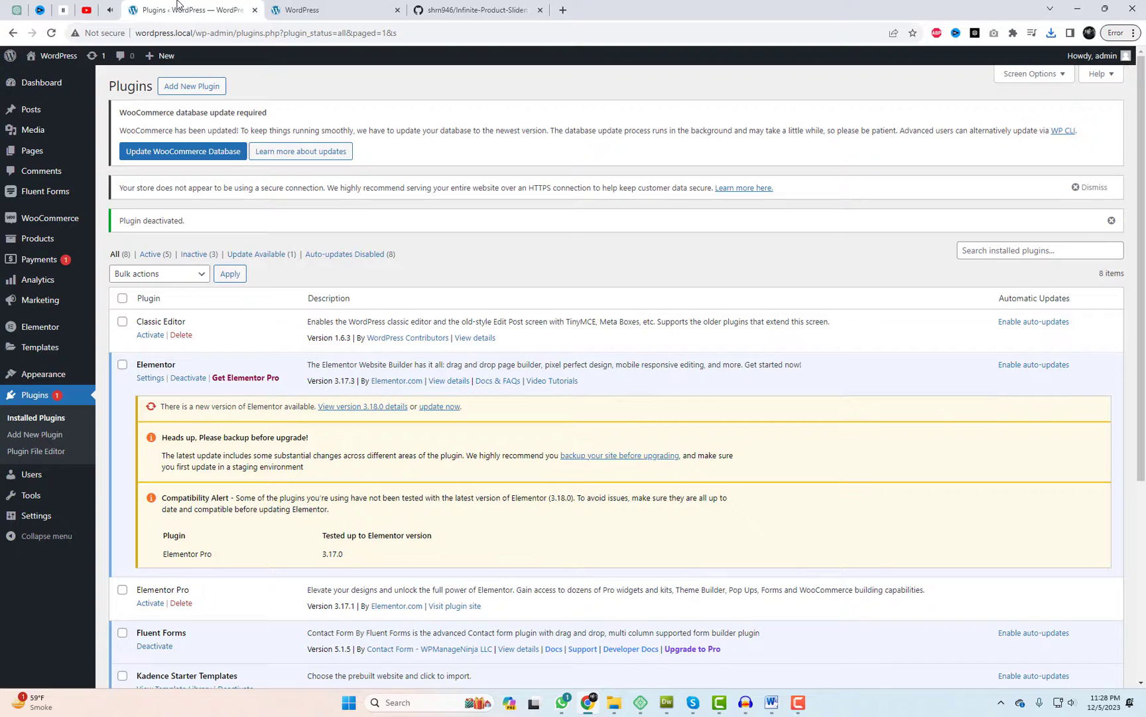
Upload Infinite-Product-Slider-main.zip through Upload Plugin, install it, and activate the plugin
click(33, 417)
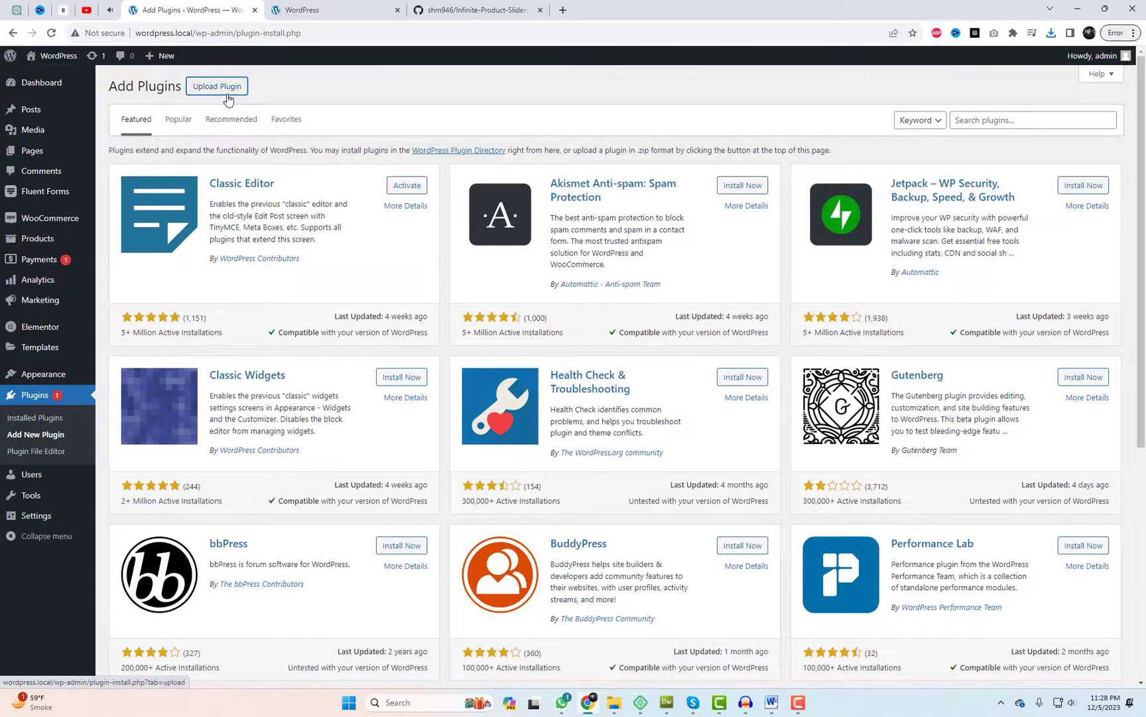
click(222, 91)
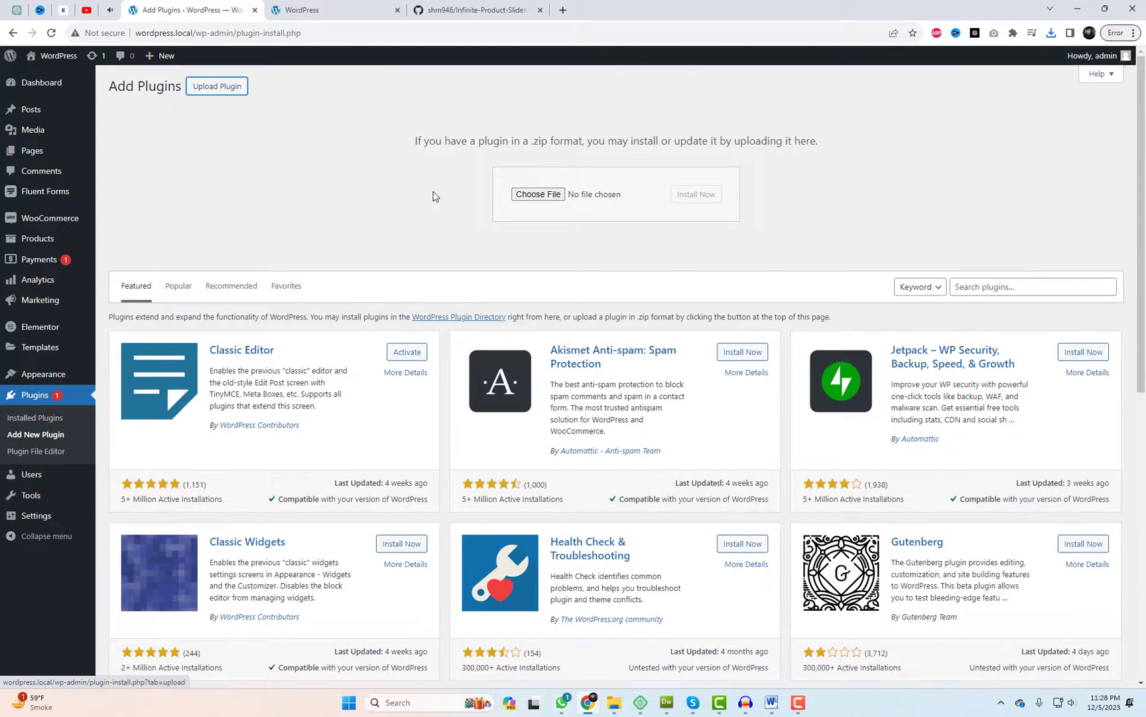
click(538, 194)
click(352, 255)
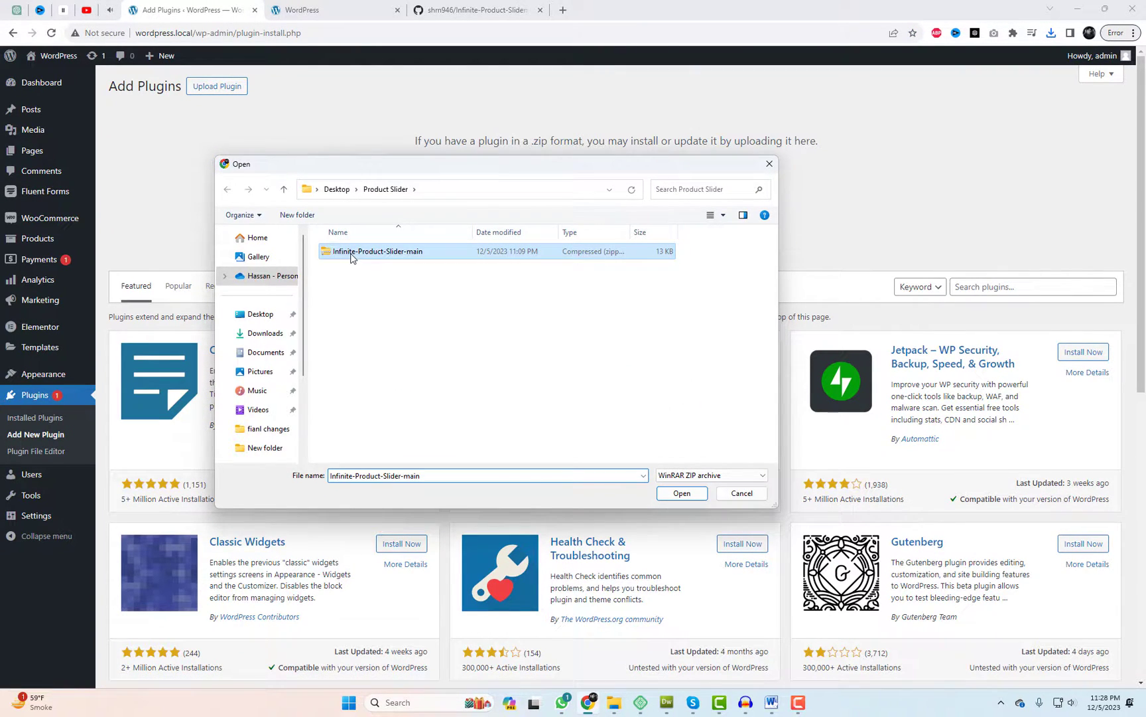
click(695, 499)
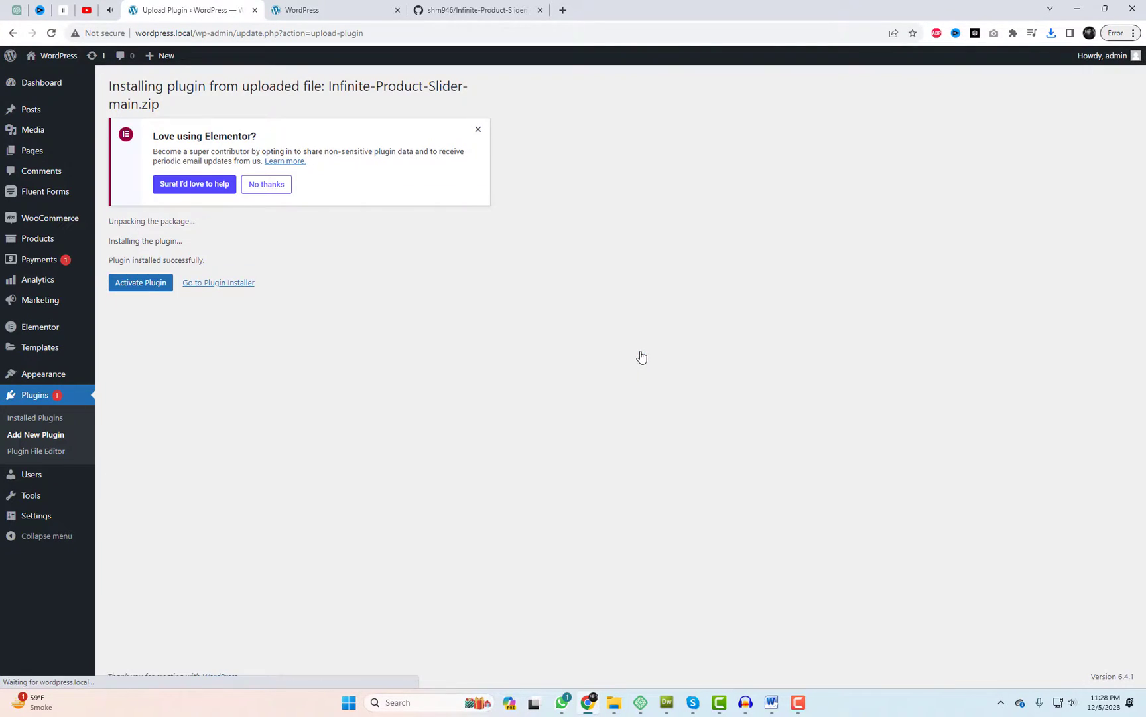
click(152, 283)
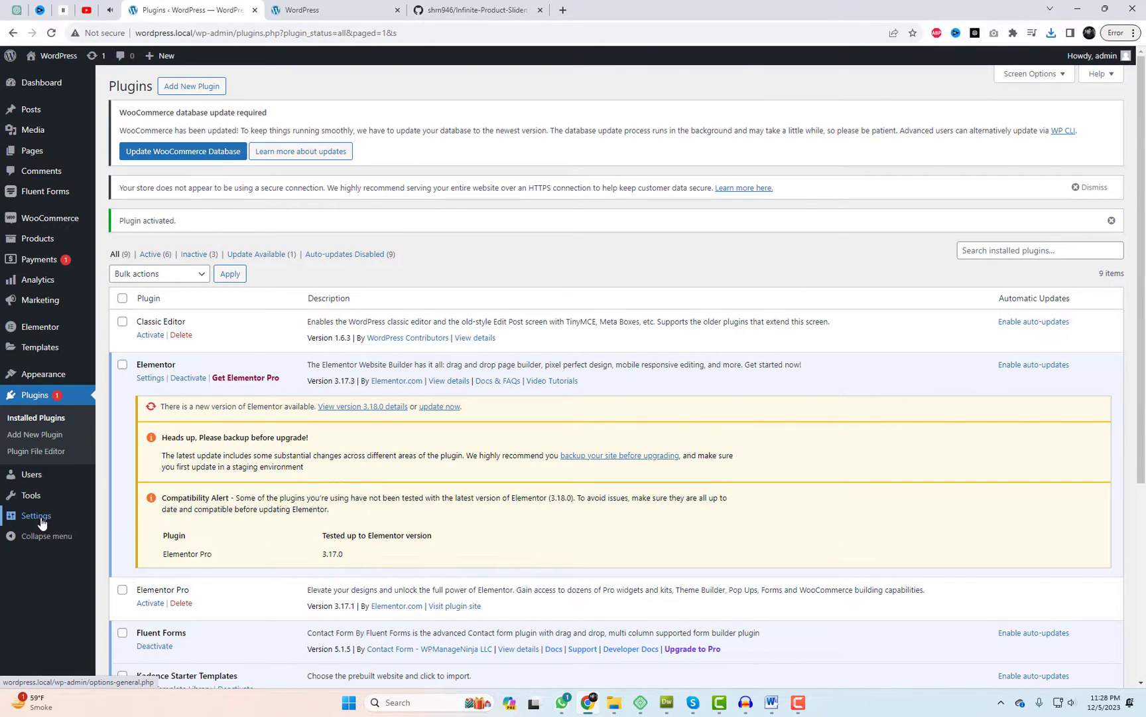
Open Settings > Infinite Product Slider and copy the [infinite-products] shortcode text
mouse_move(44, 518)
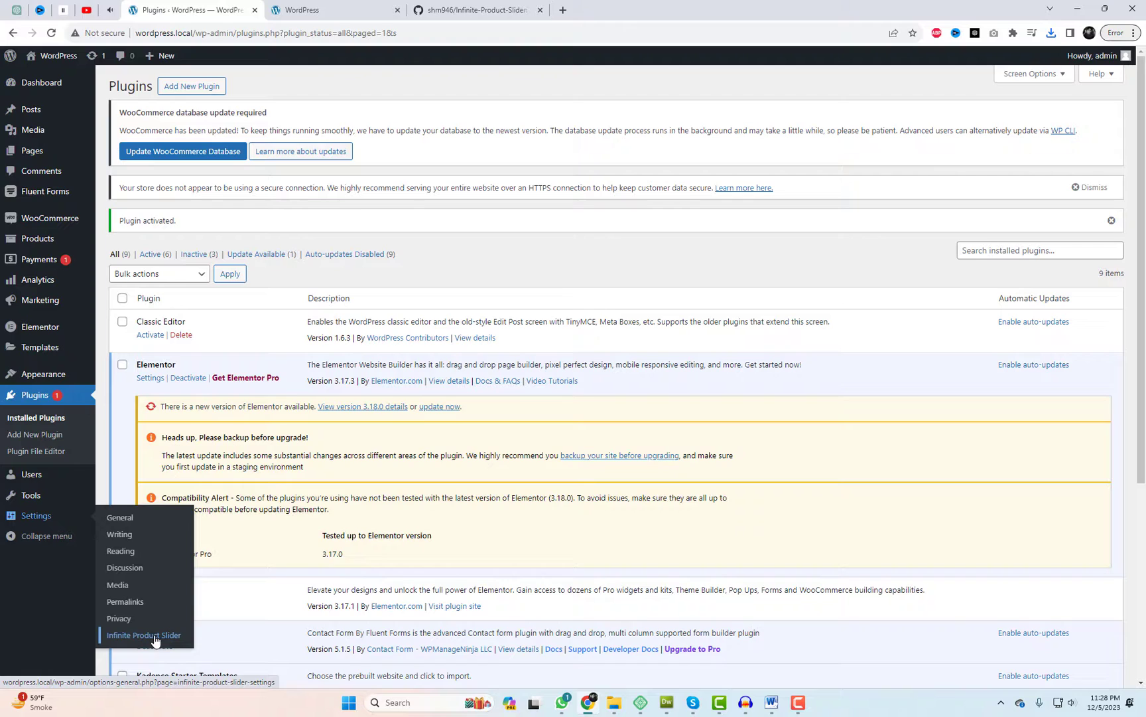
click(143, 635)
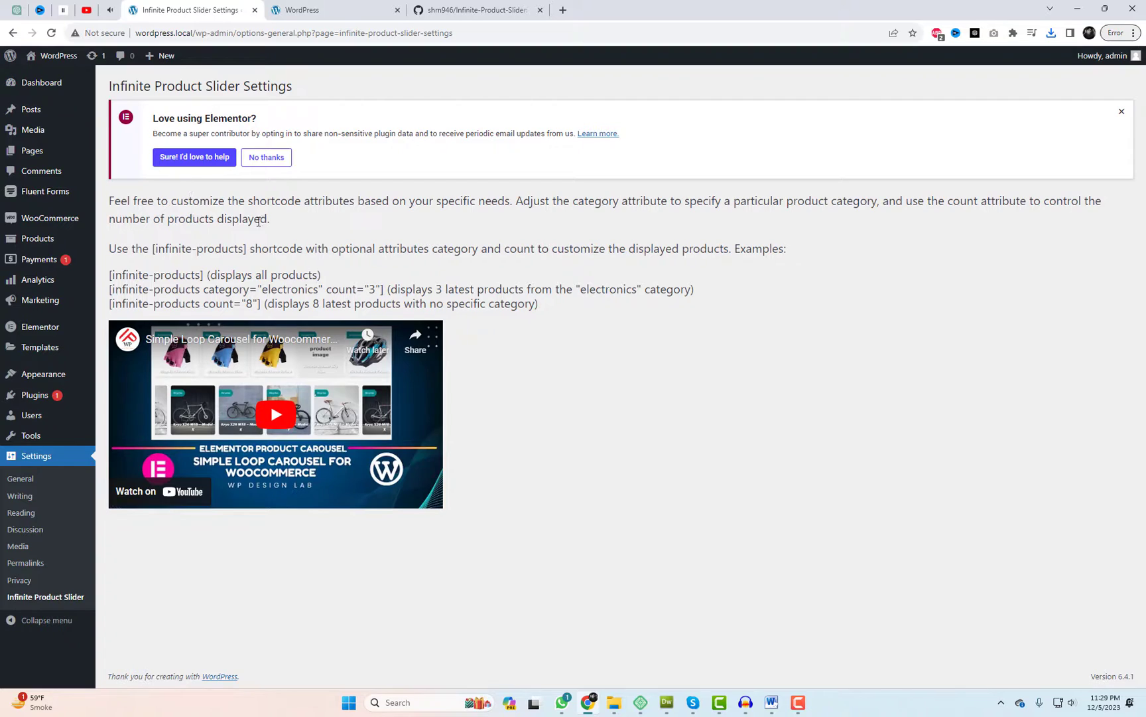
drag(153, 249, 223, 248)
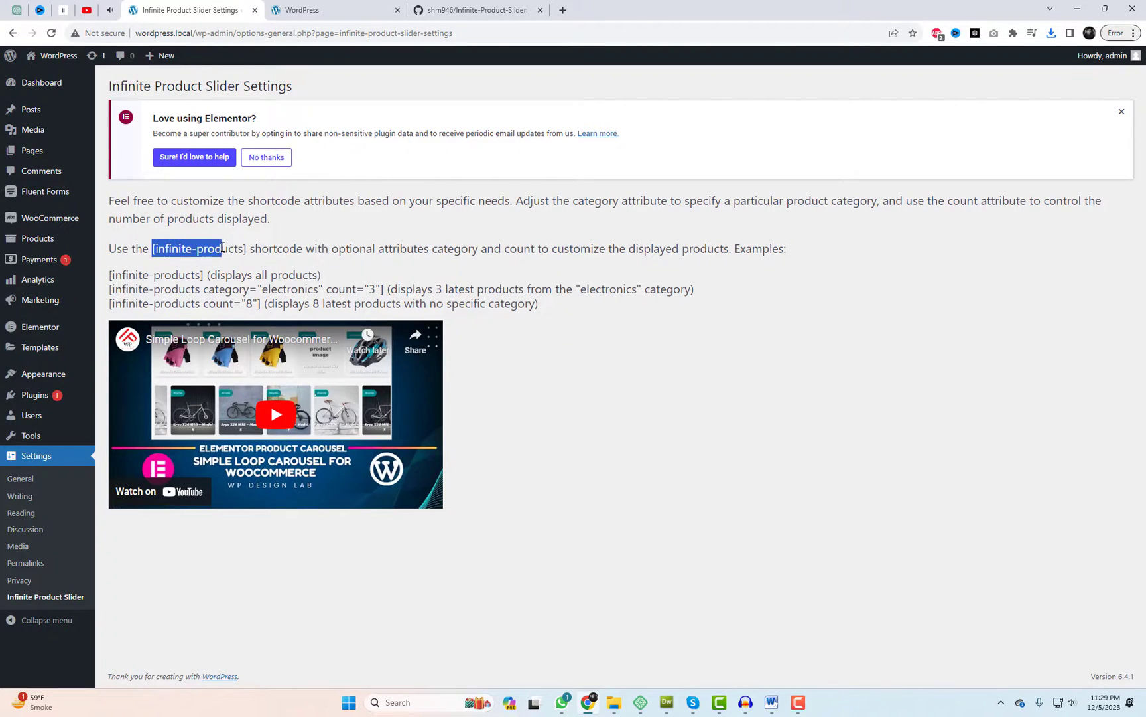
right_click(237, 249)
click(269, 258)
click(636, 402)
Check the active Kadence theme's details, then open Products > All Products
mouse_move(64, 379)
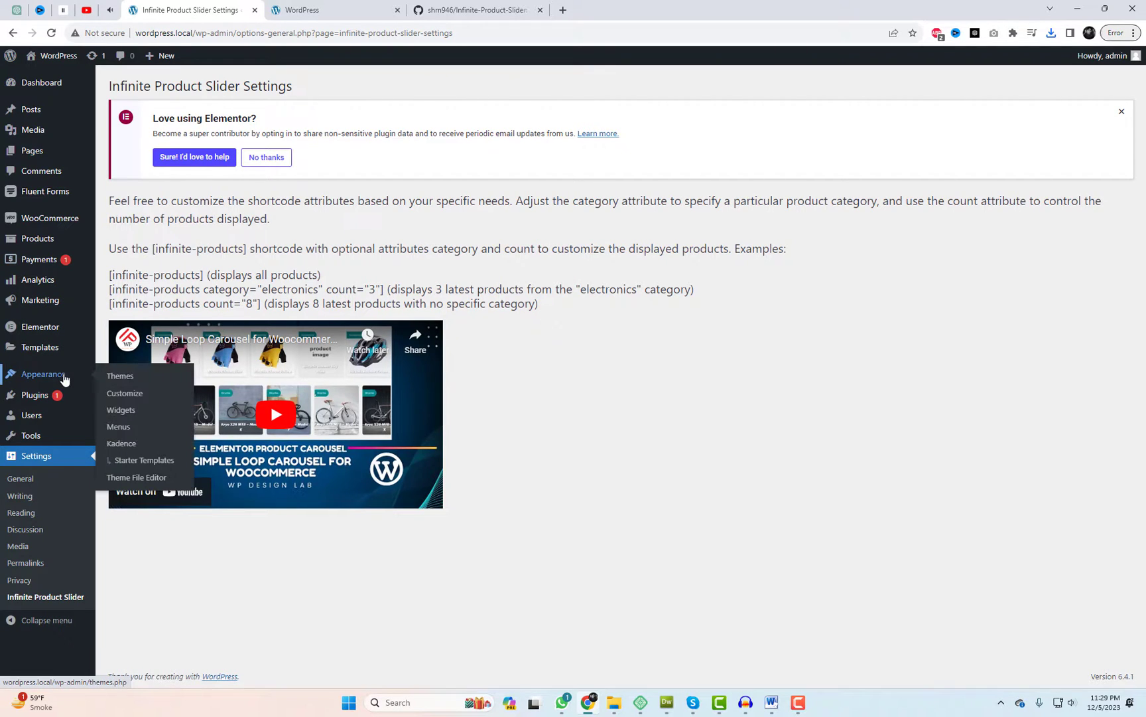
click(122, 377)
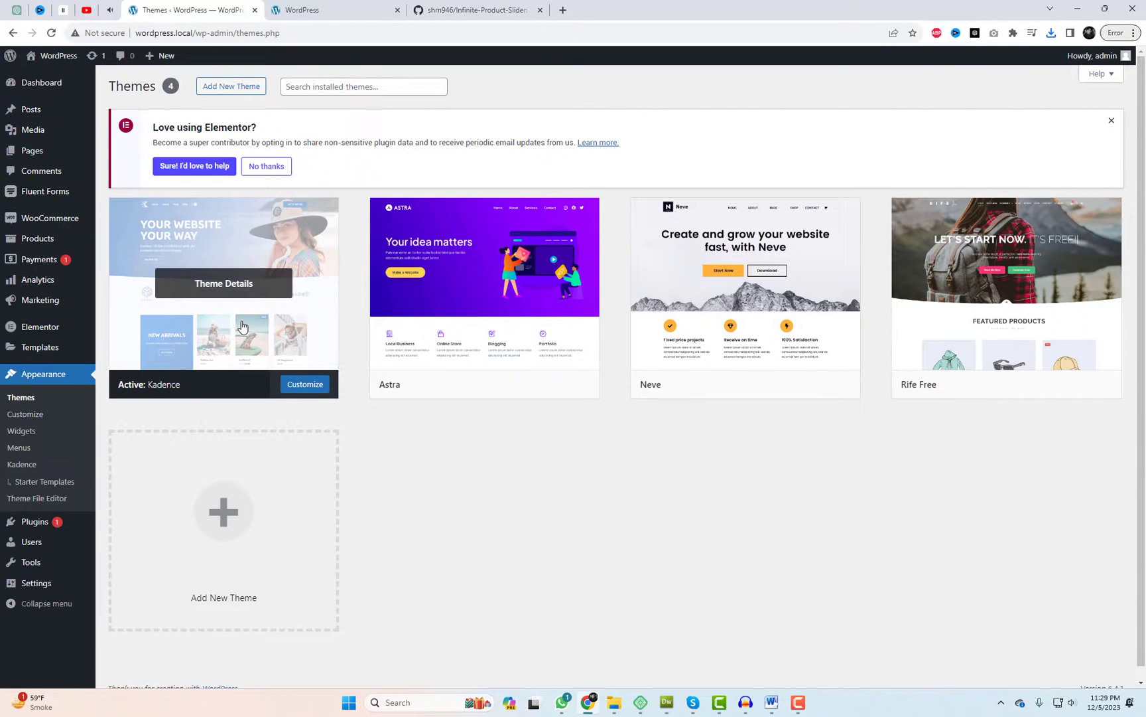
click(280, 366)
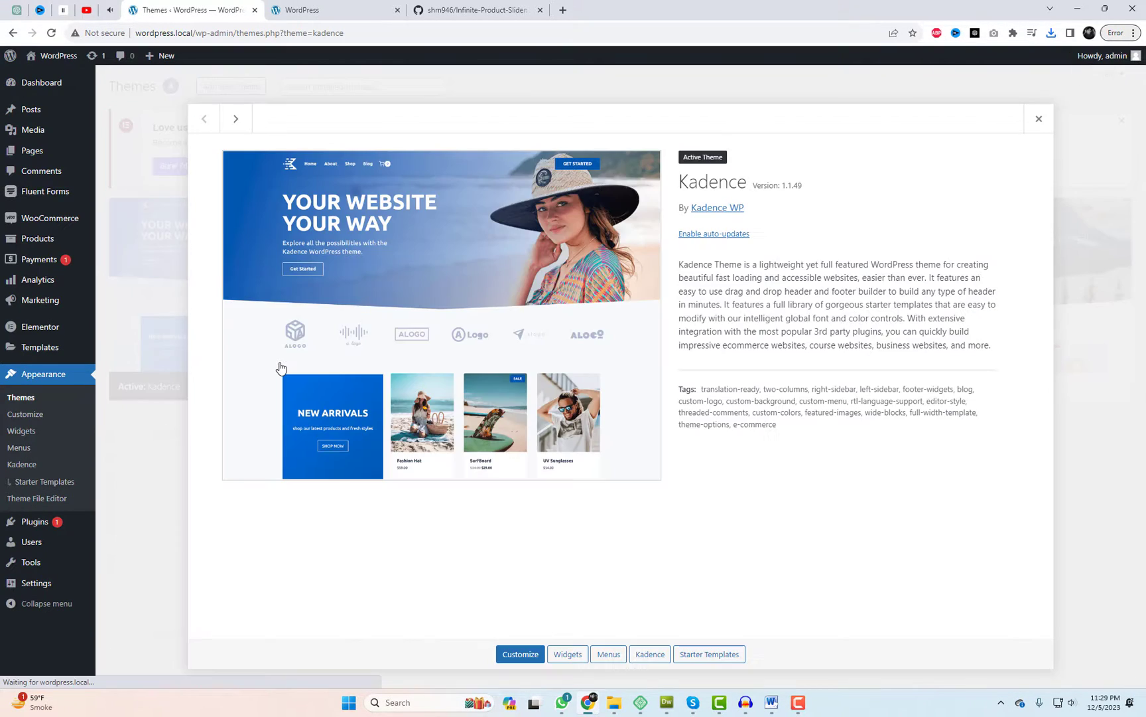
click(1039, 119)
mouse_move(59, 239)
click(159, 242)
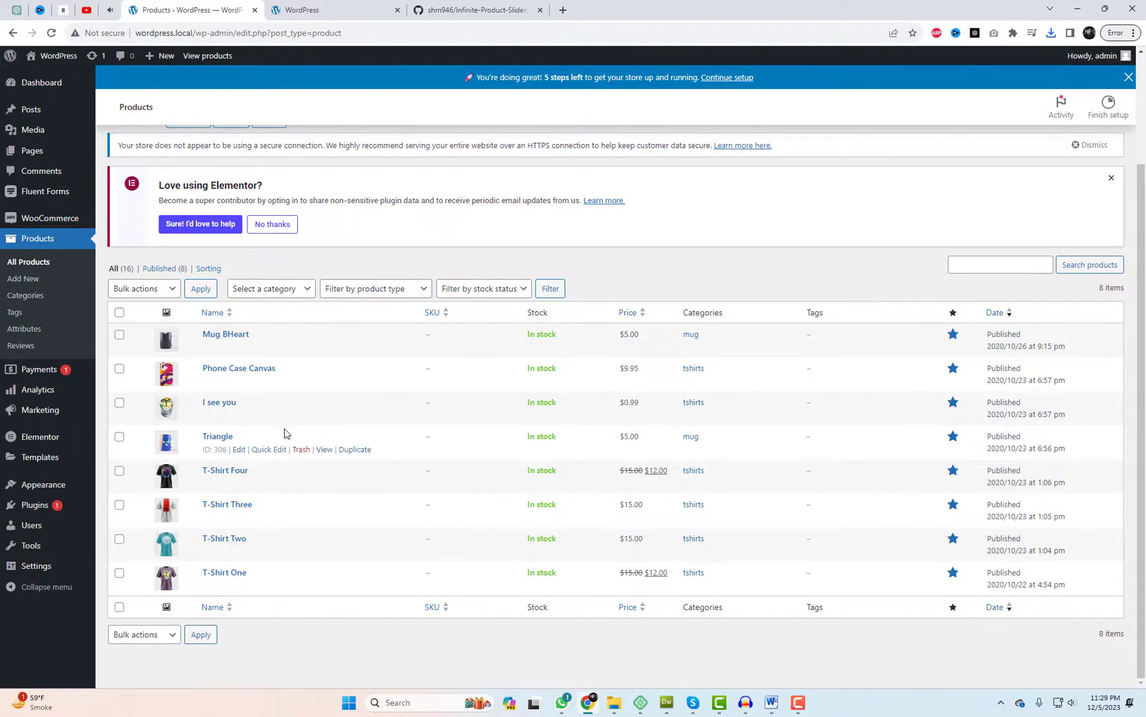
Open the About page from the storefront homepage
click(361, 10)
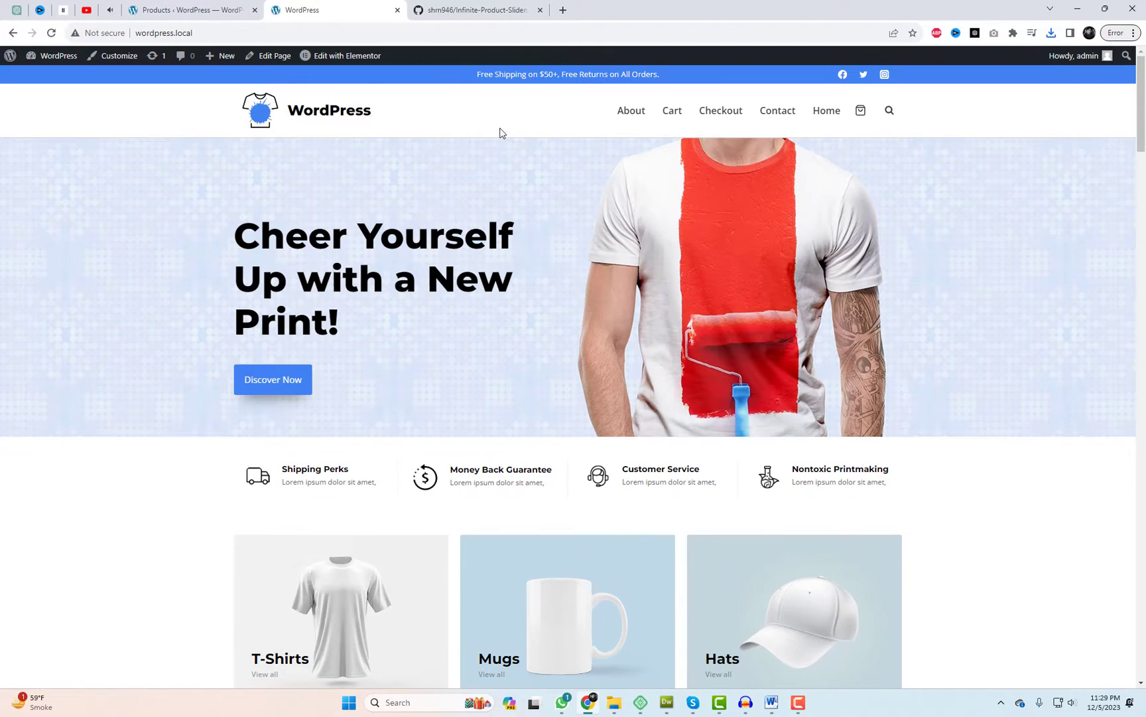
click(635, 114)
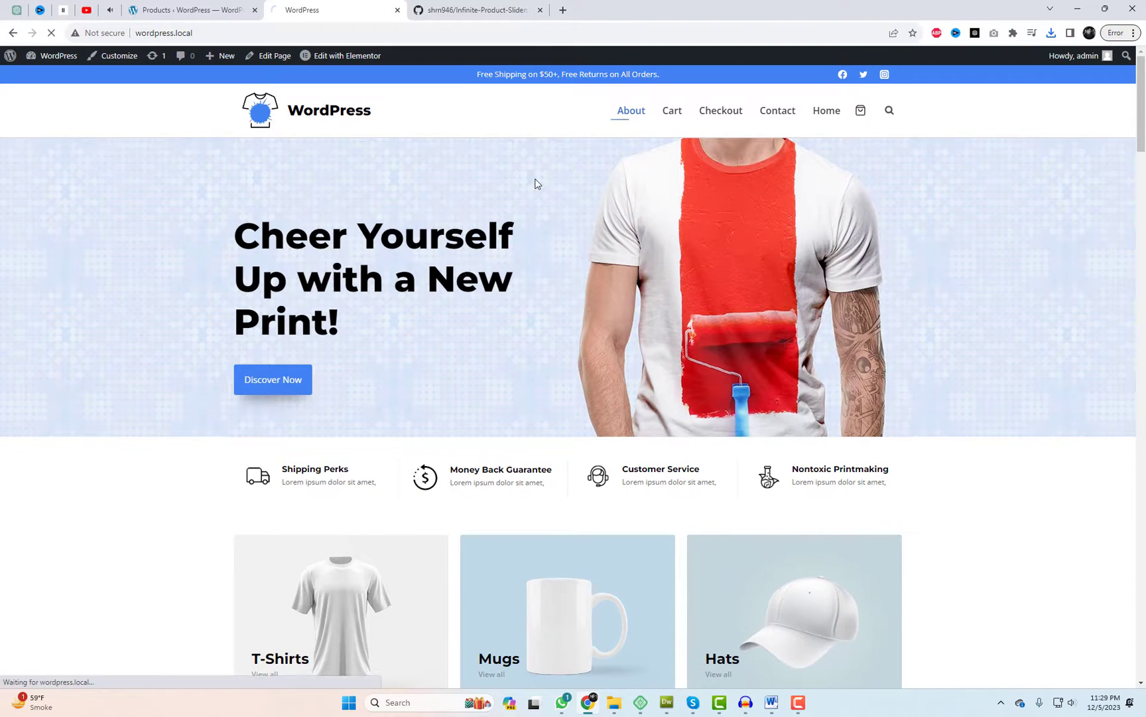
scroll(603, 386, down, 5)
scroll(604, 386, up, 4)
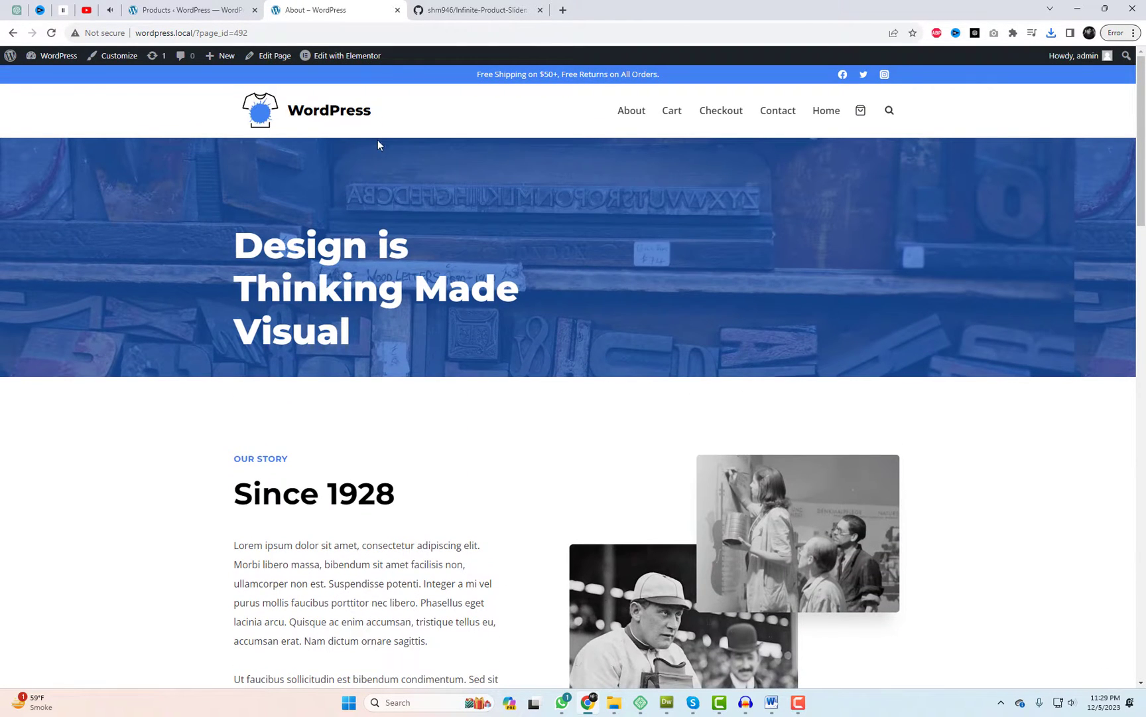
Open the About page's editor in a new tab and view its Fullwidth, Unboxed page settings
right_click(351, 62)
click(376, 69)
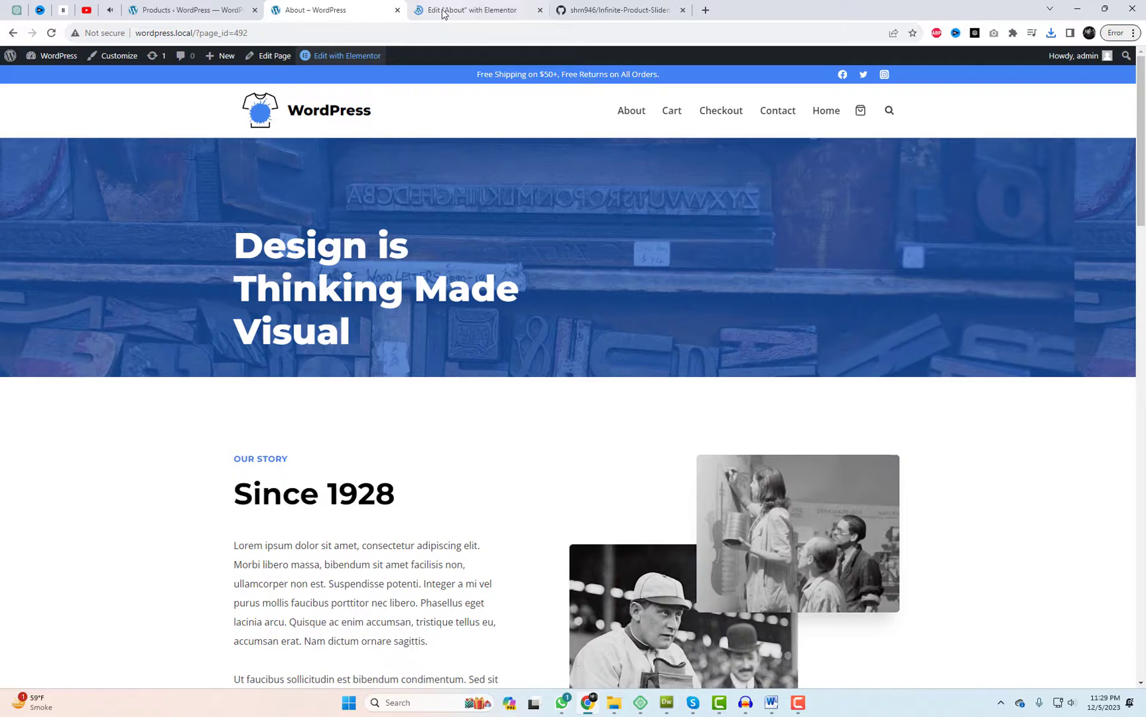
click(266, 59)
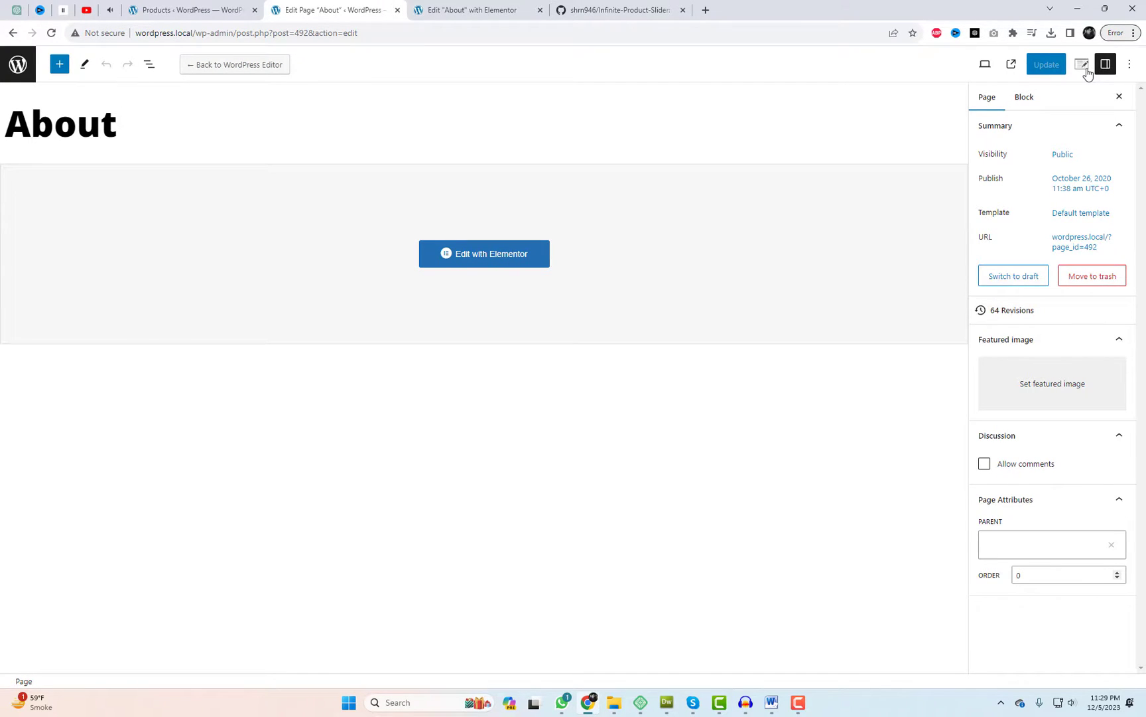
click(1083, 66)
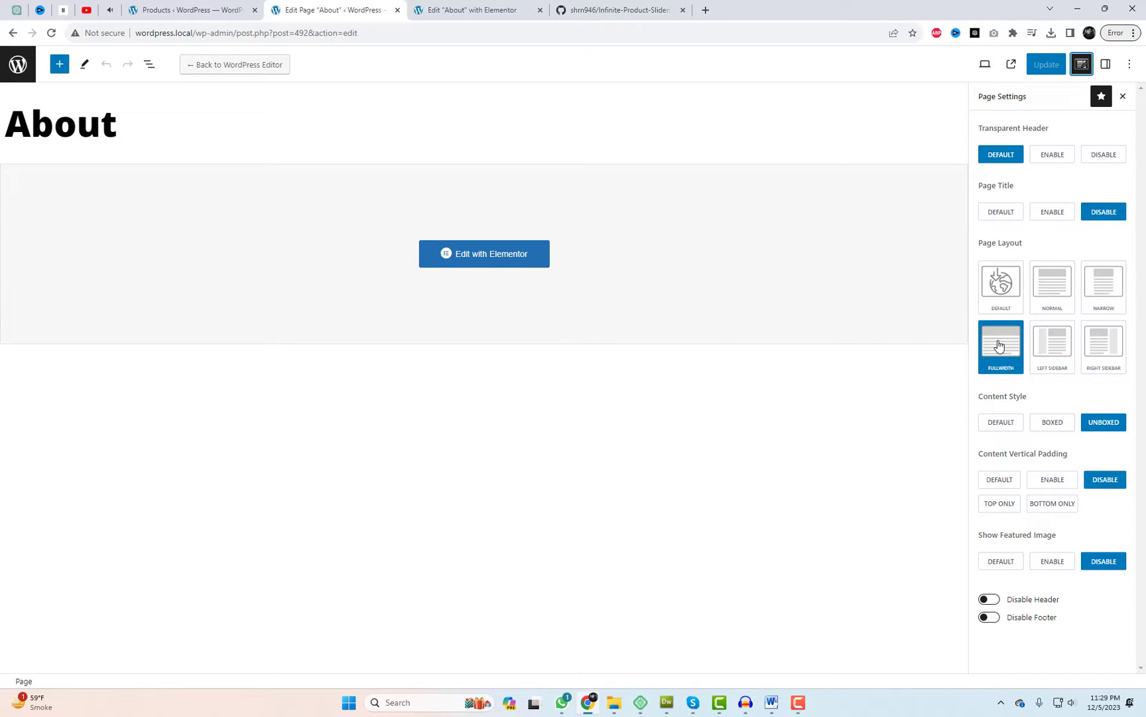
Delete the empty container and add a single new container above Present Days
click(465, 10)
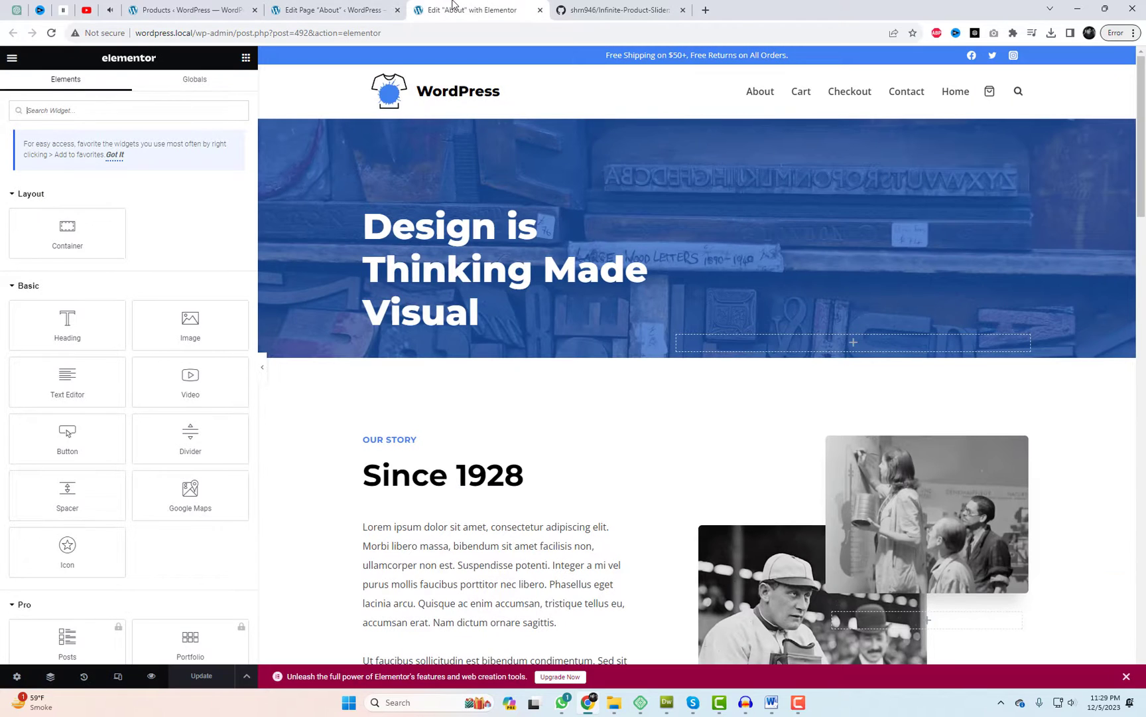
click(105, 118)
scroll(704, 434, down, 6)
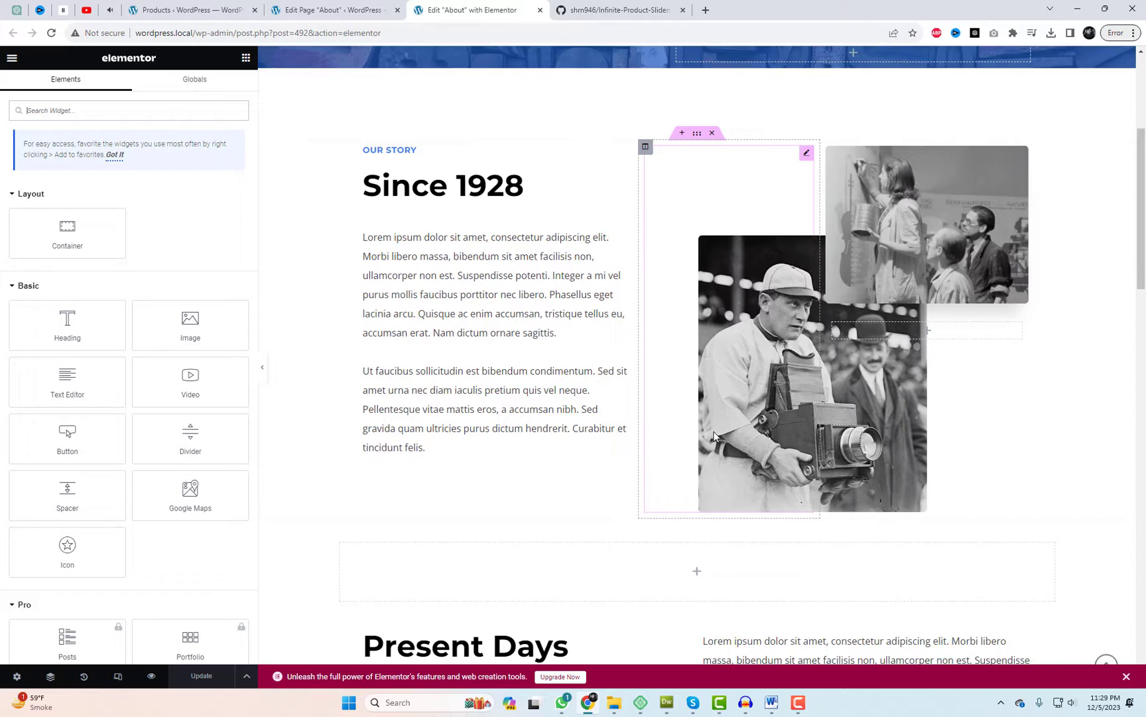
click(712, 401)
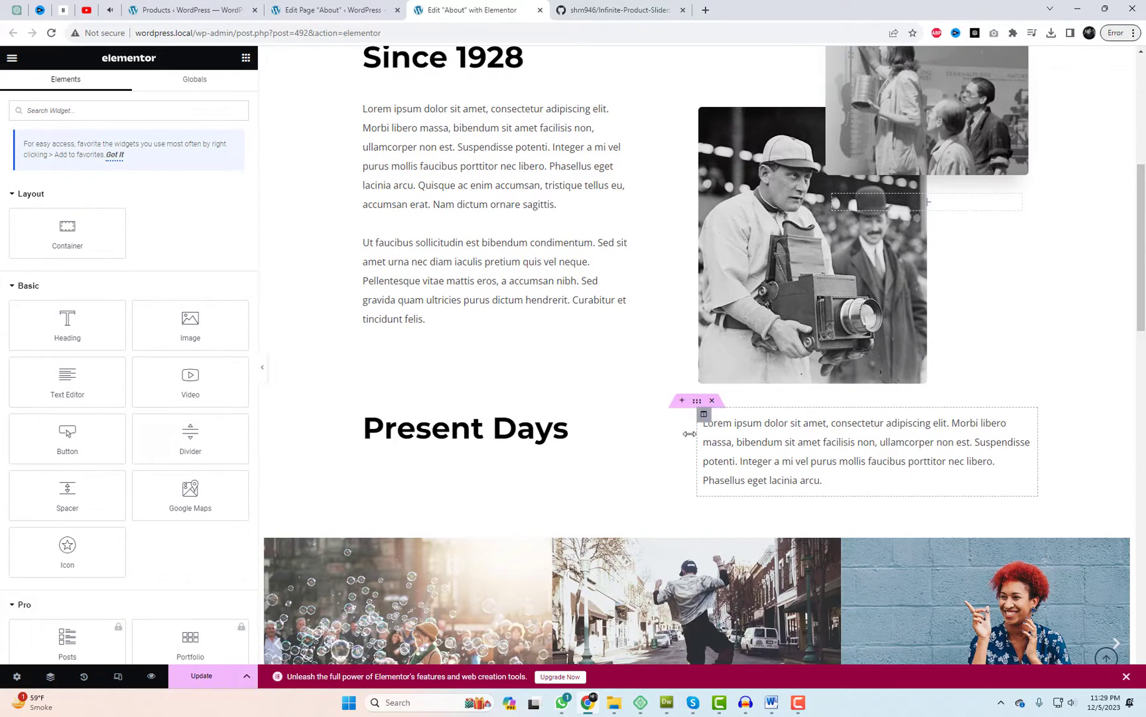
scroll(710, 465, down, 1)
click(679, 345)
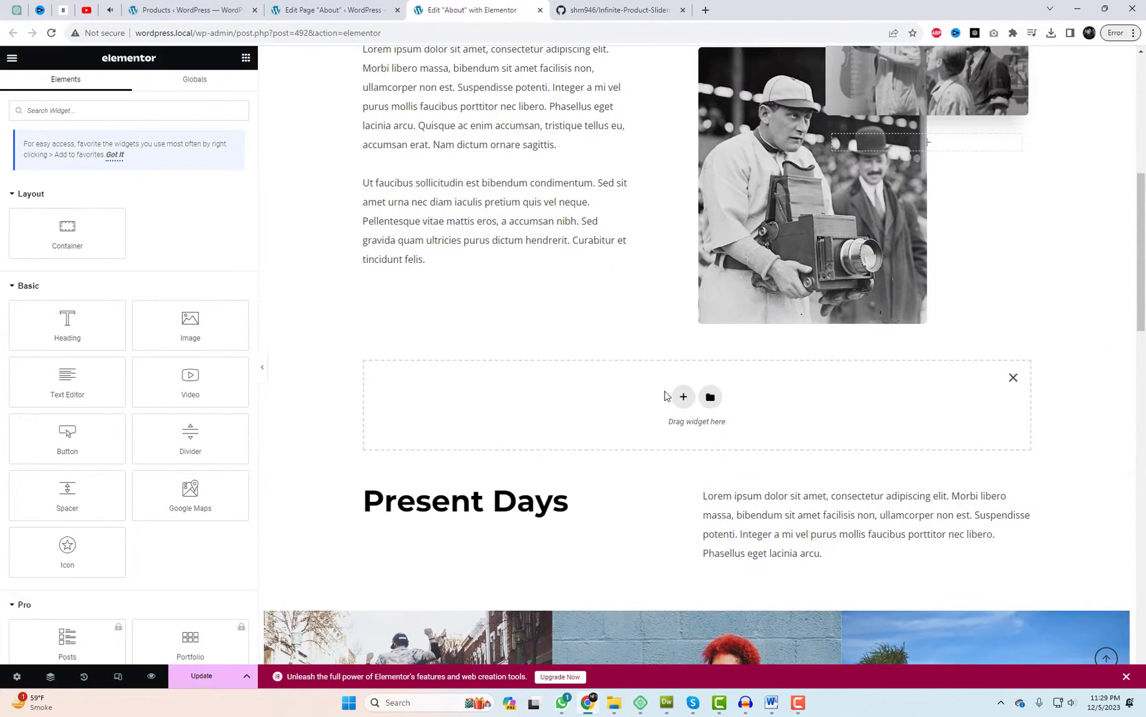
click(677, 398)
click(532, 424)
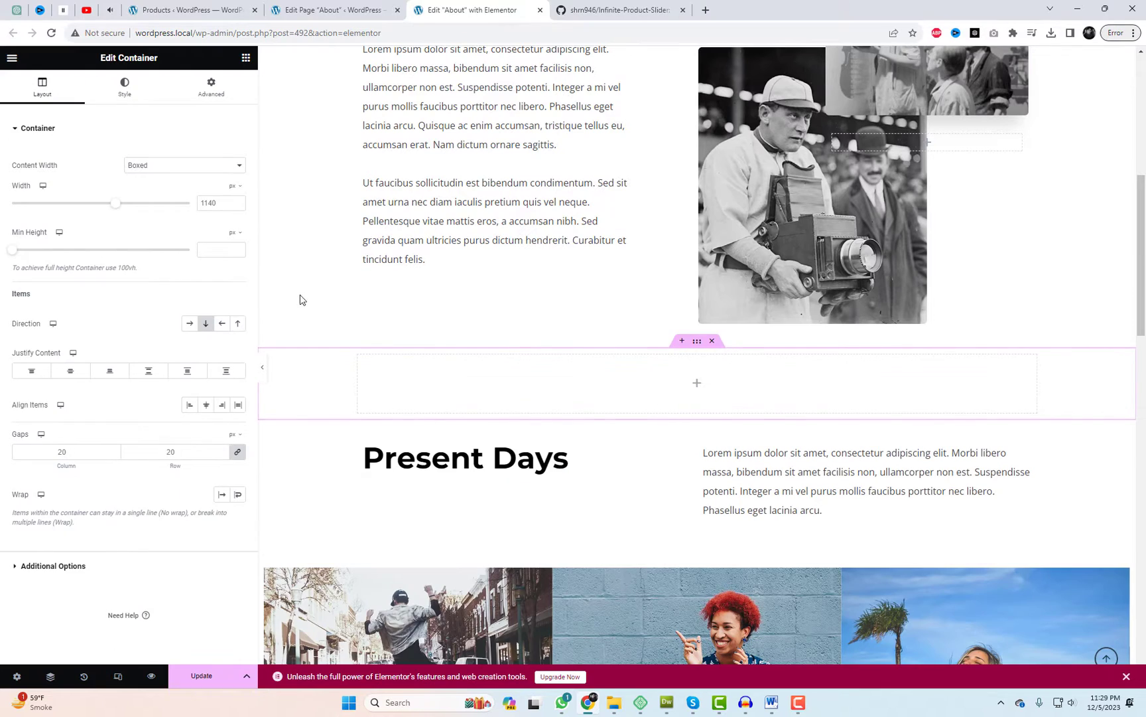
Drop a Shortcode widget into the new container and paste [infinite-products]
click(697, 383)
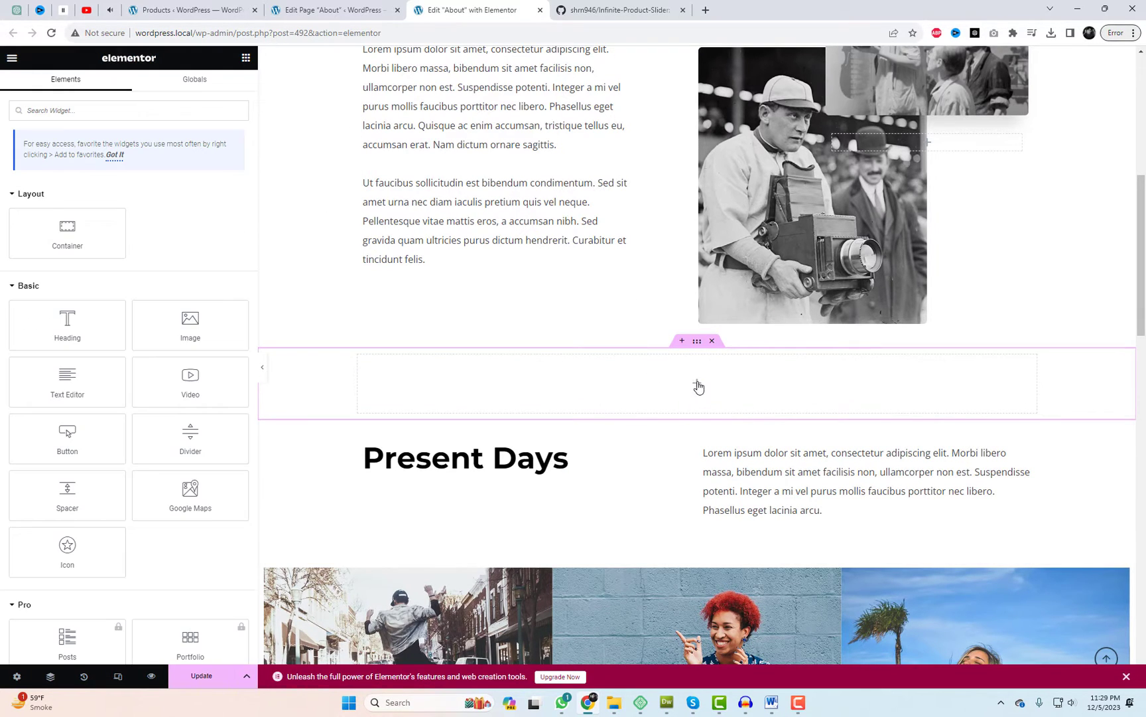
text(short)
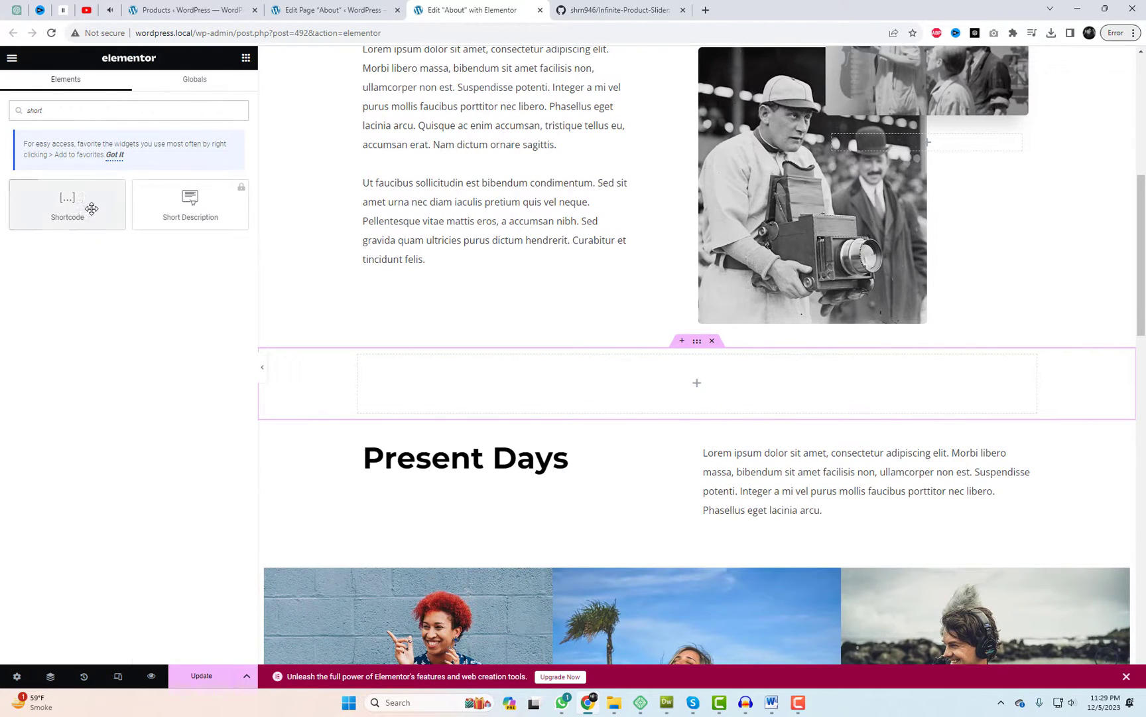
drag(90, 210, 530, 375)
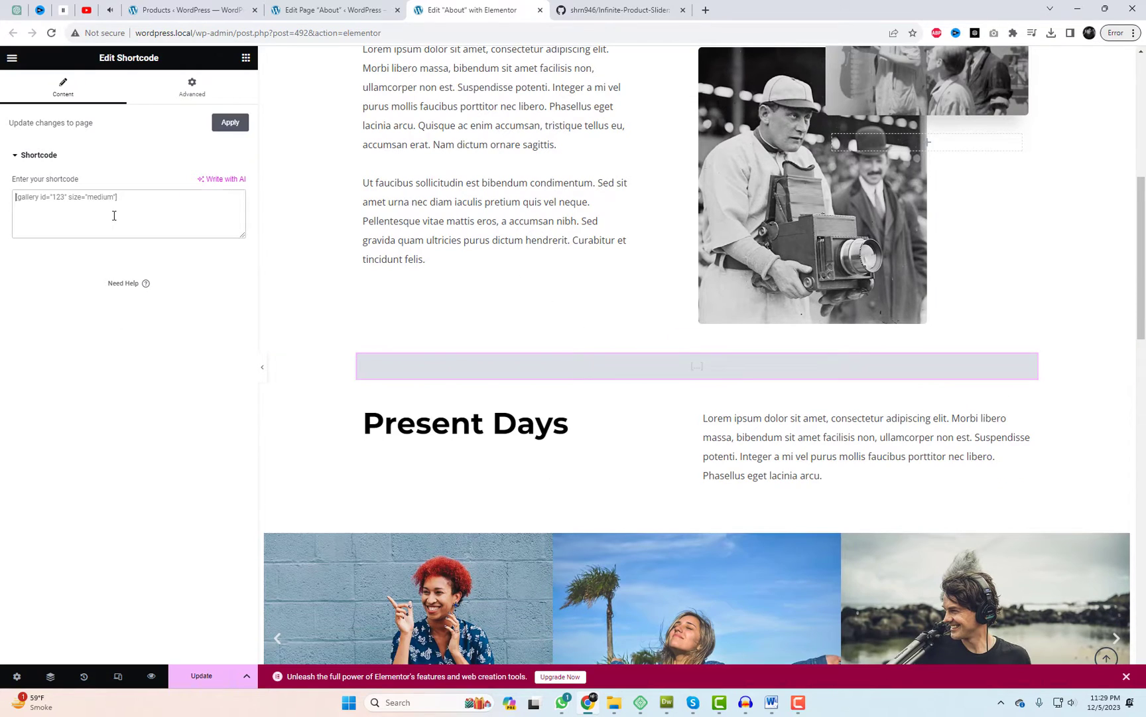
text([infinite-products])
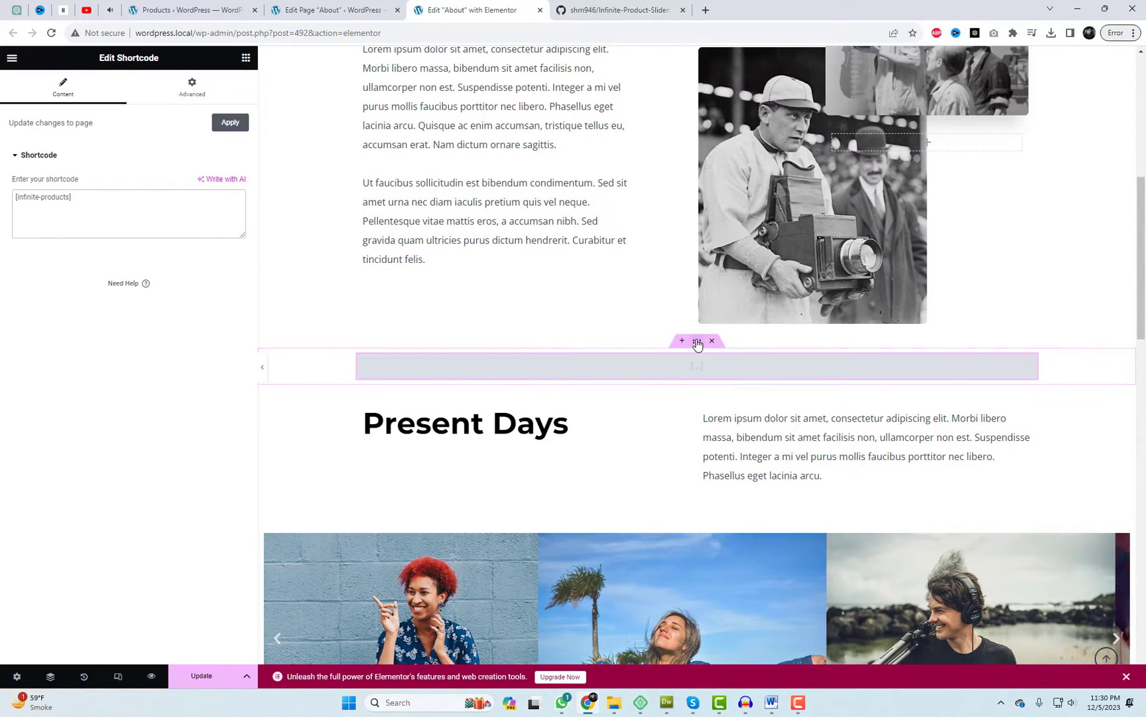
Set the shortcode container's Layout width to 1260 px
click(697, 341)
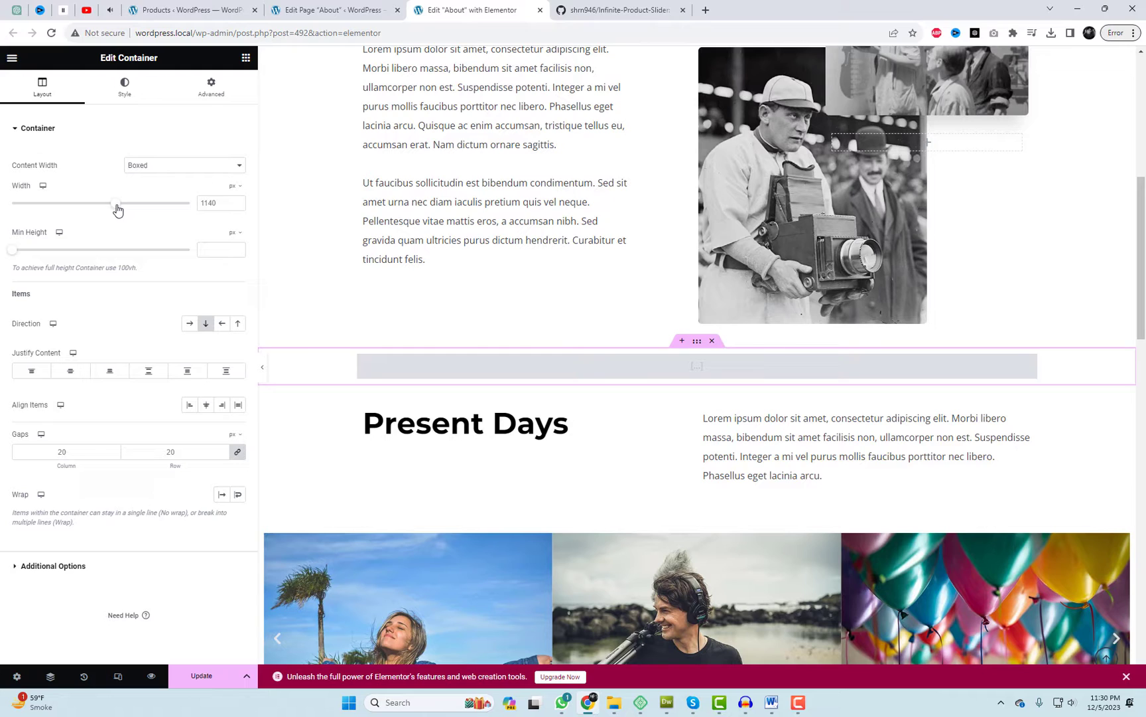
drag(118, 210, 138, 210)
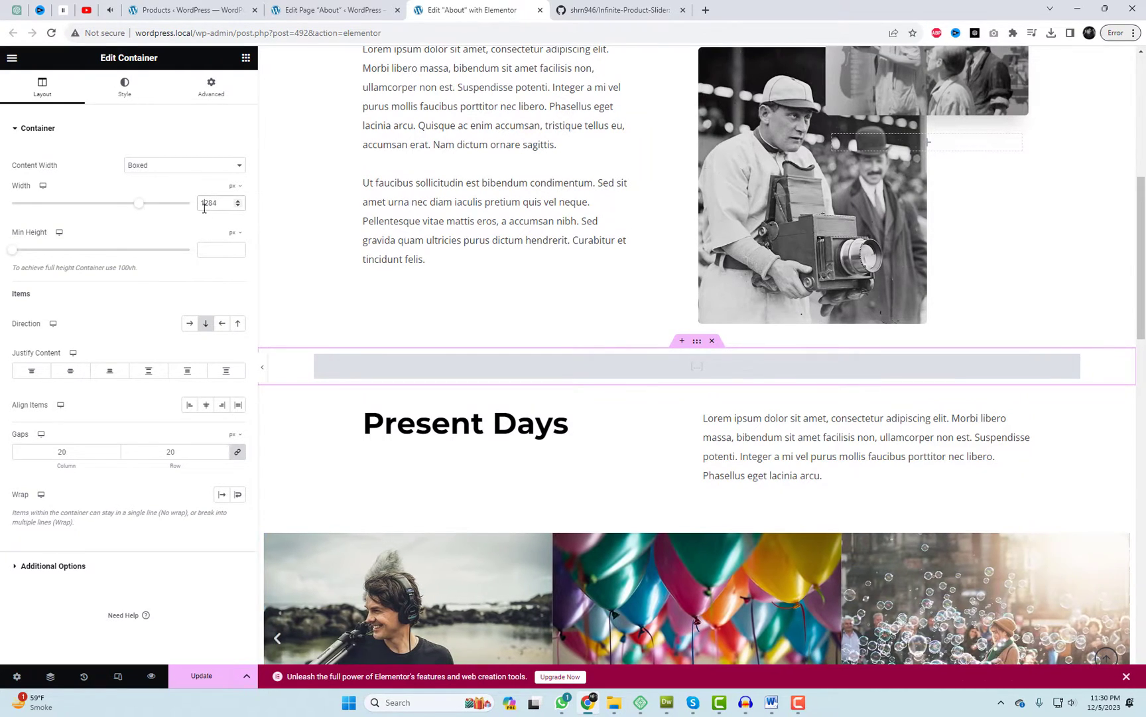
text(1260)
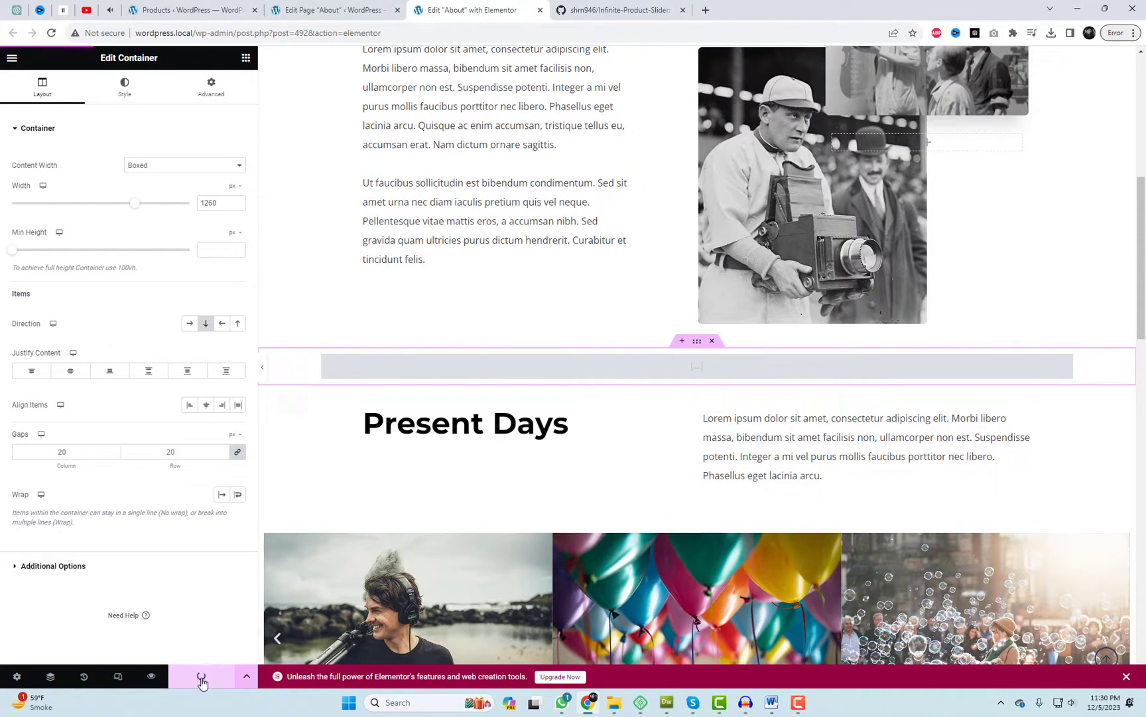
Preview the About page changes and advance the product slider through later products
click(151, 677)
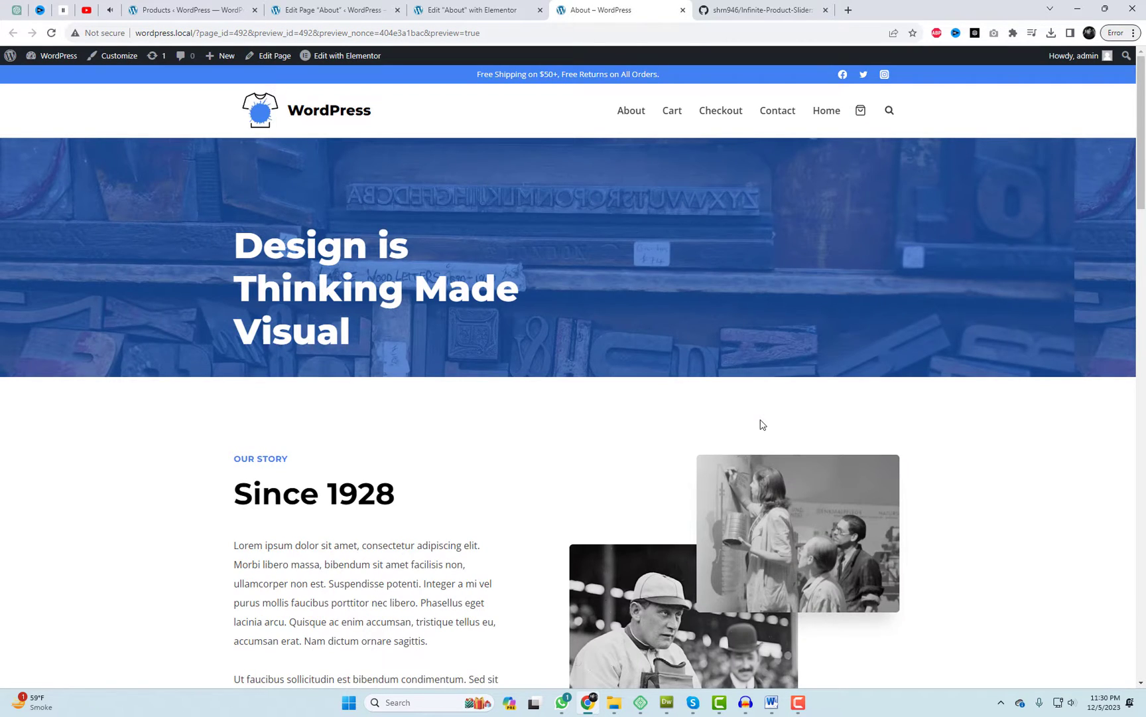
scroll(762, 425, down, 10)
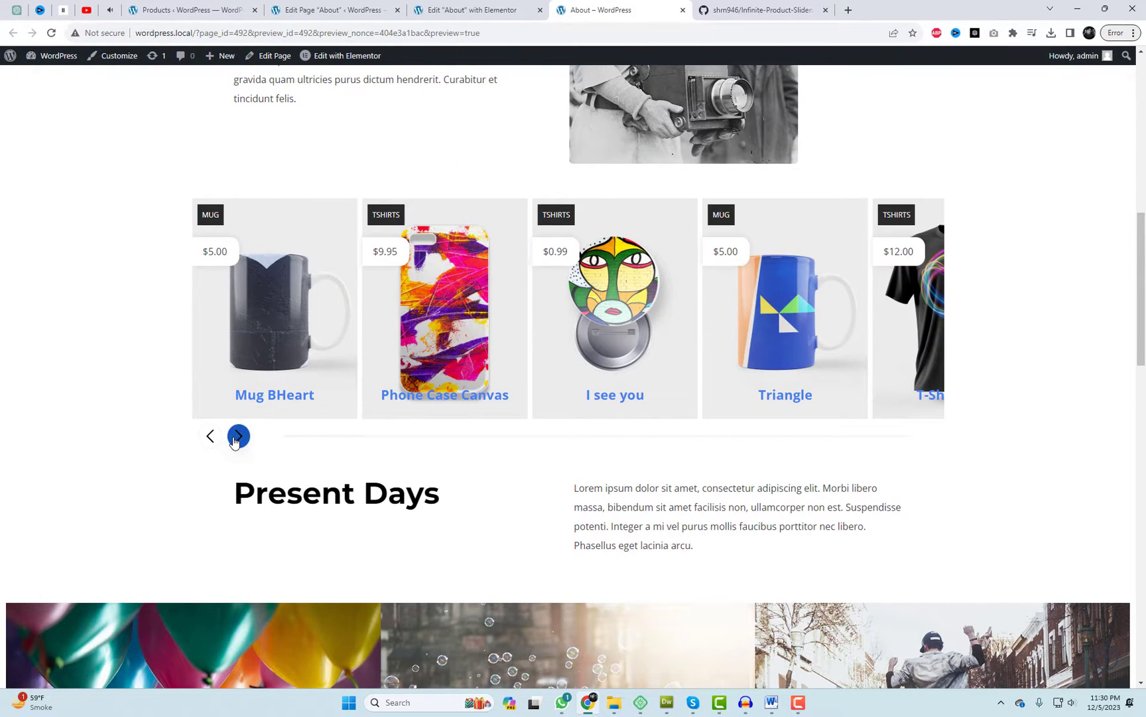
click(238, 436)
click(239, 436)
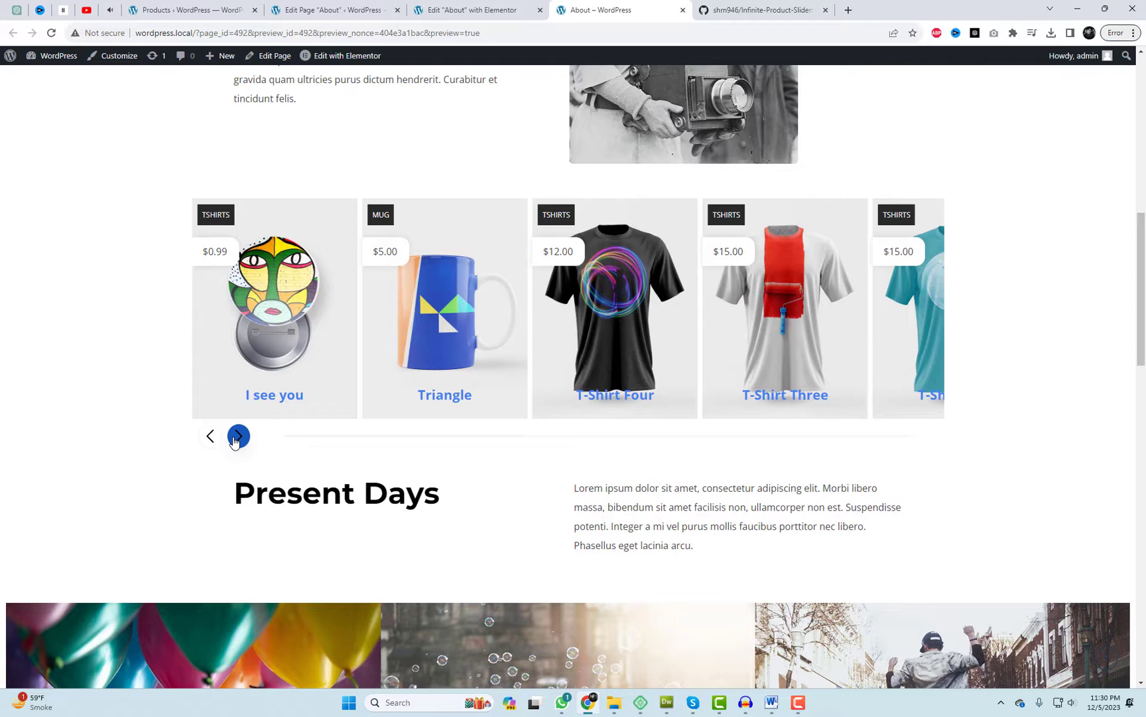
click(239, 436)
click(238, 435)
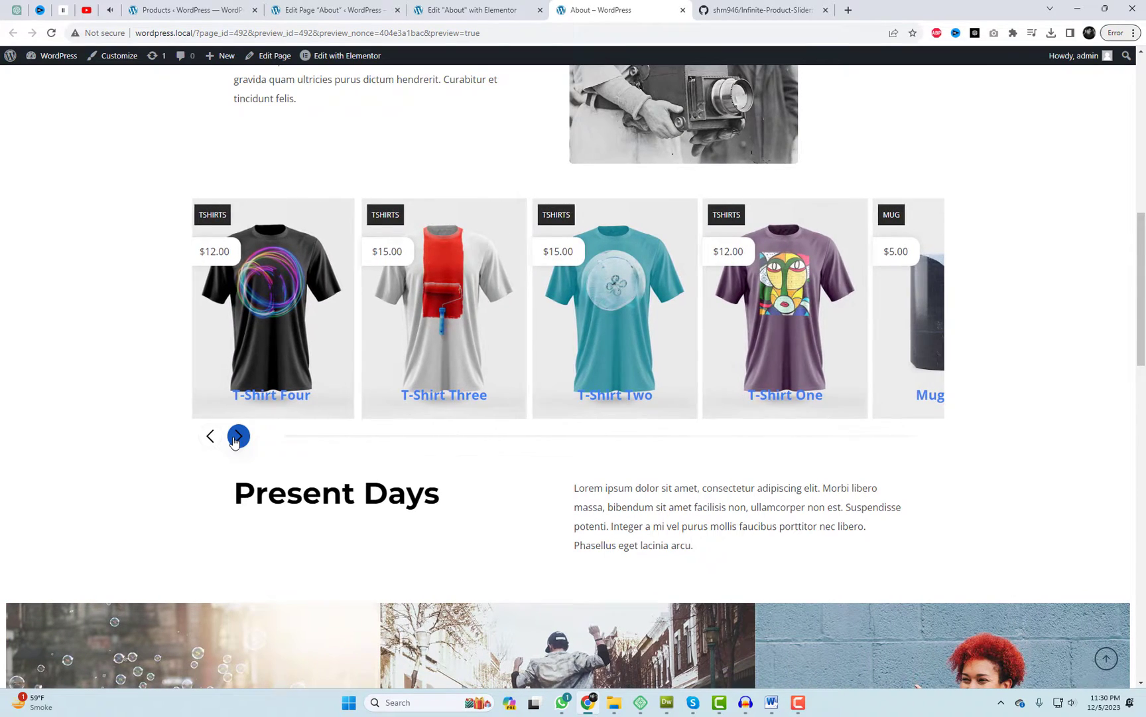
click(238, 436)
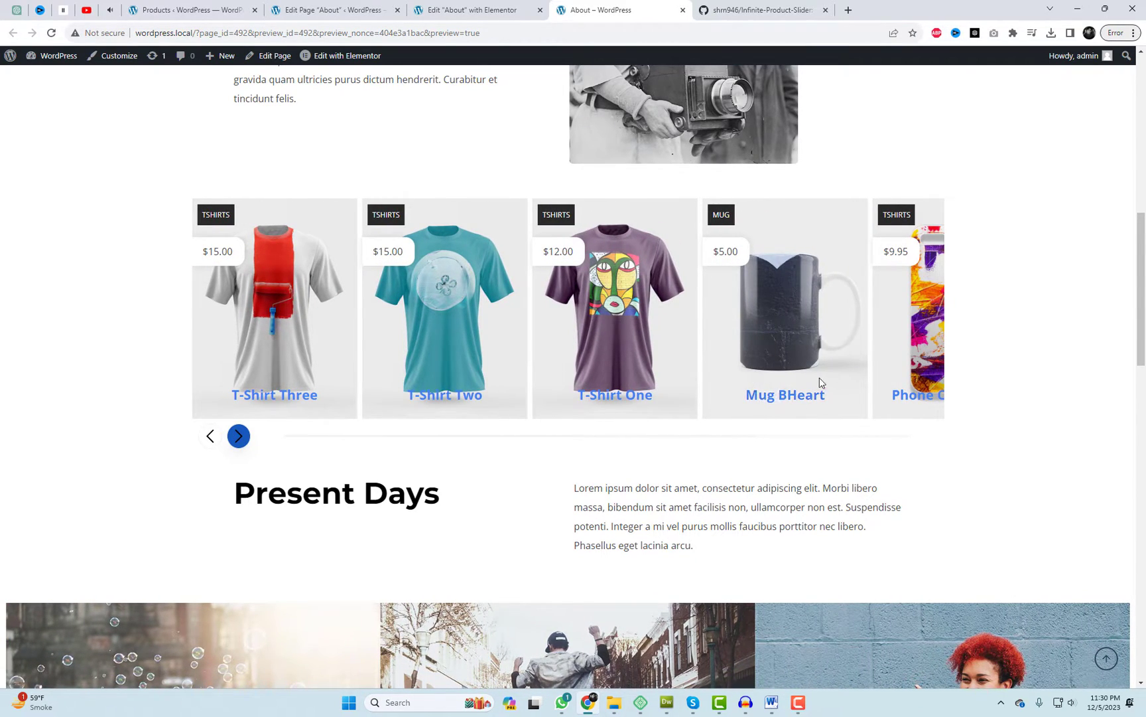
click(238, 438)
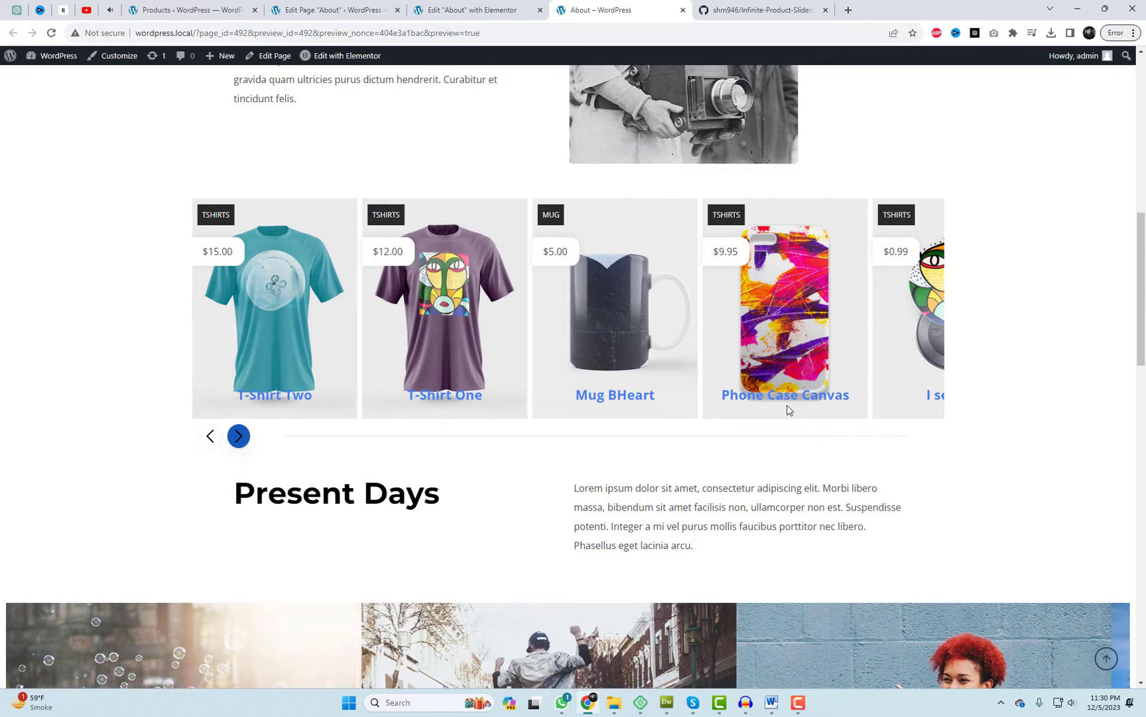
Open the Phone Case Canvas product, go back to the slider, and return to Elementor
click(791, 398)
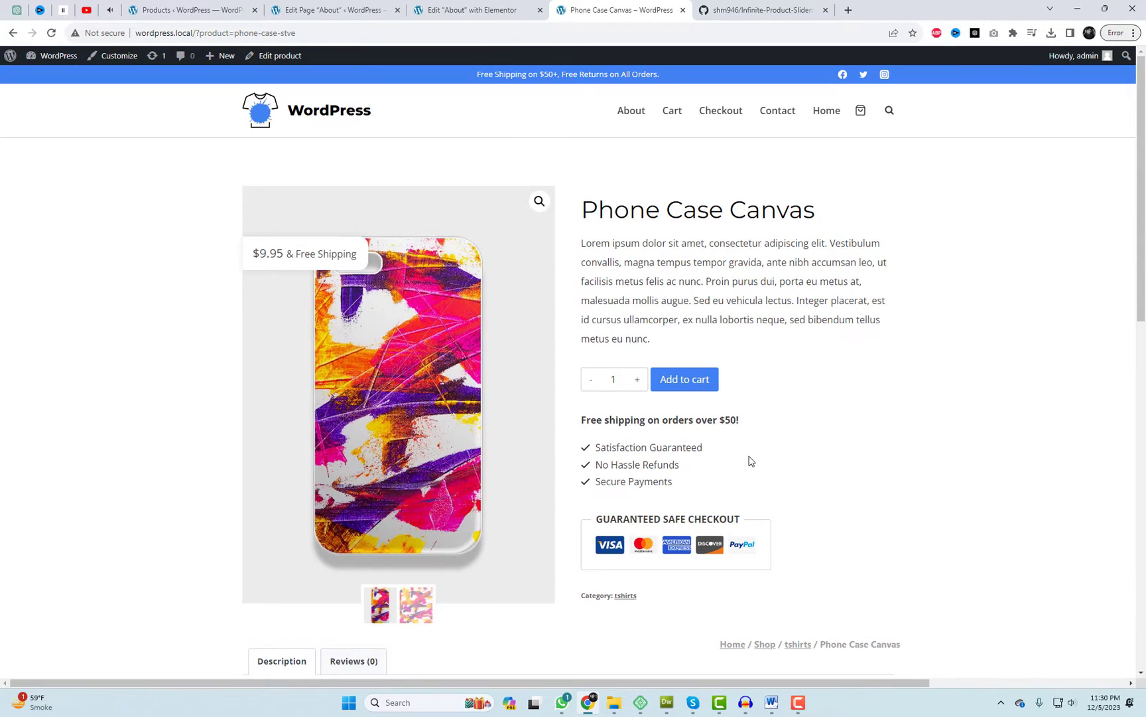
scroll(753, 459, down, 2)
scroll(634, 367, up, 3)
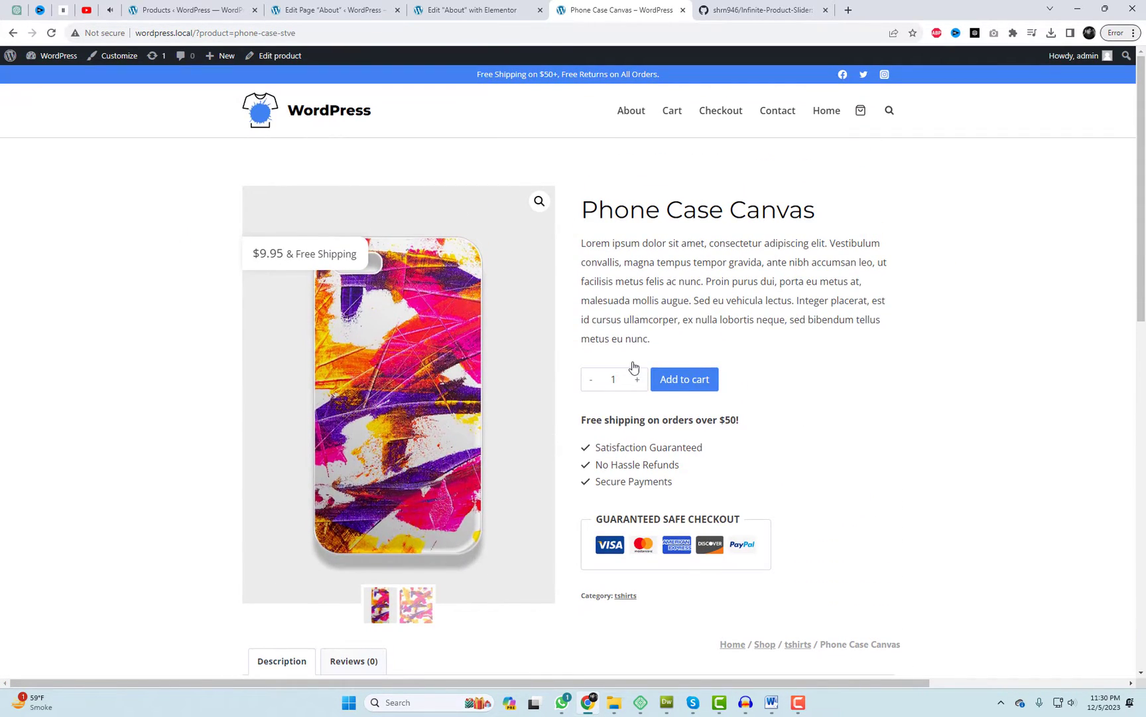
click(13, 32)
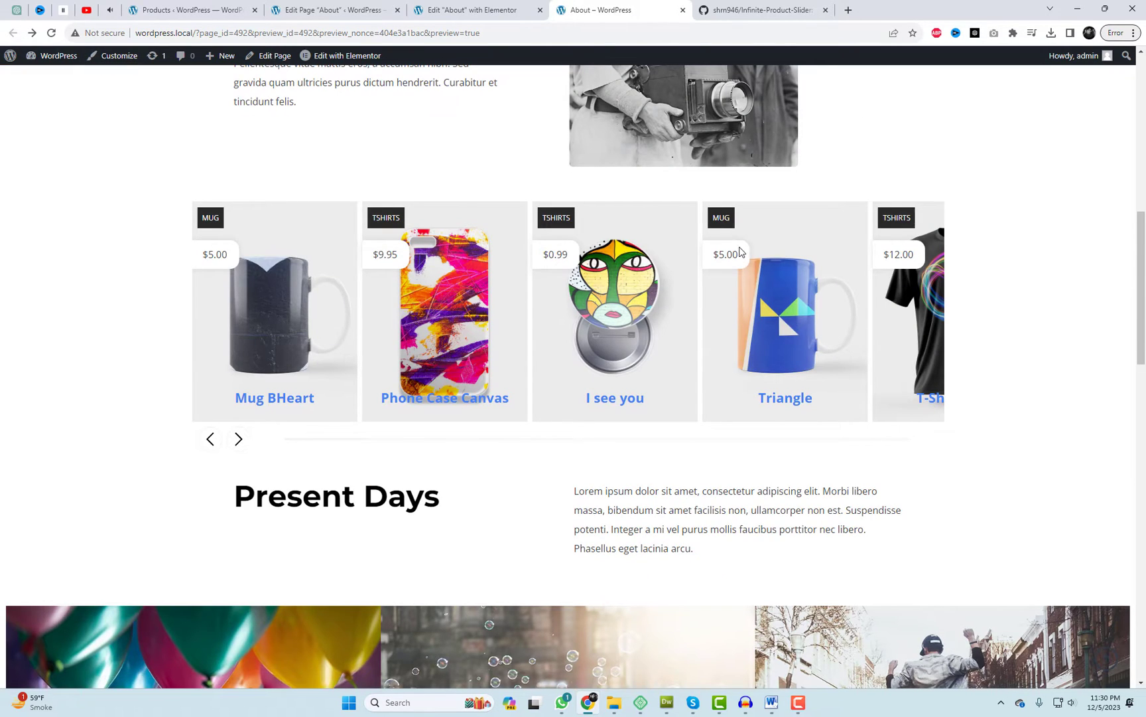
click(482, 9)
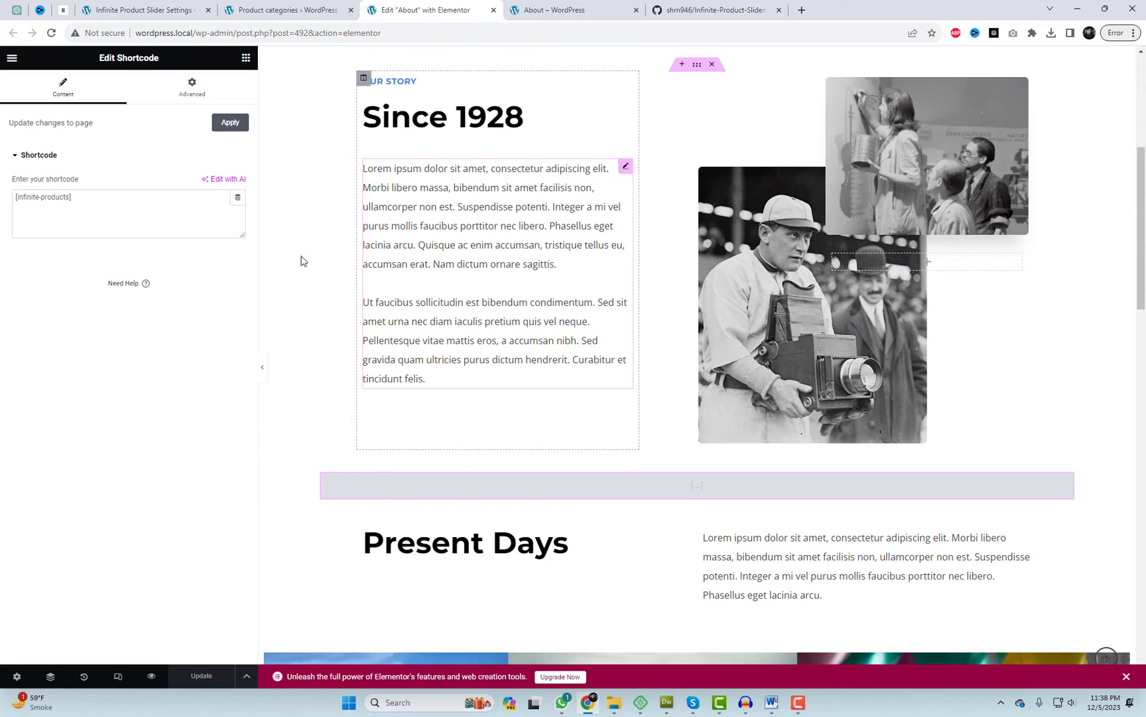
Copy the category-and-count example shortcode from the Infinite Product Slider settings page
click(139, 6)
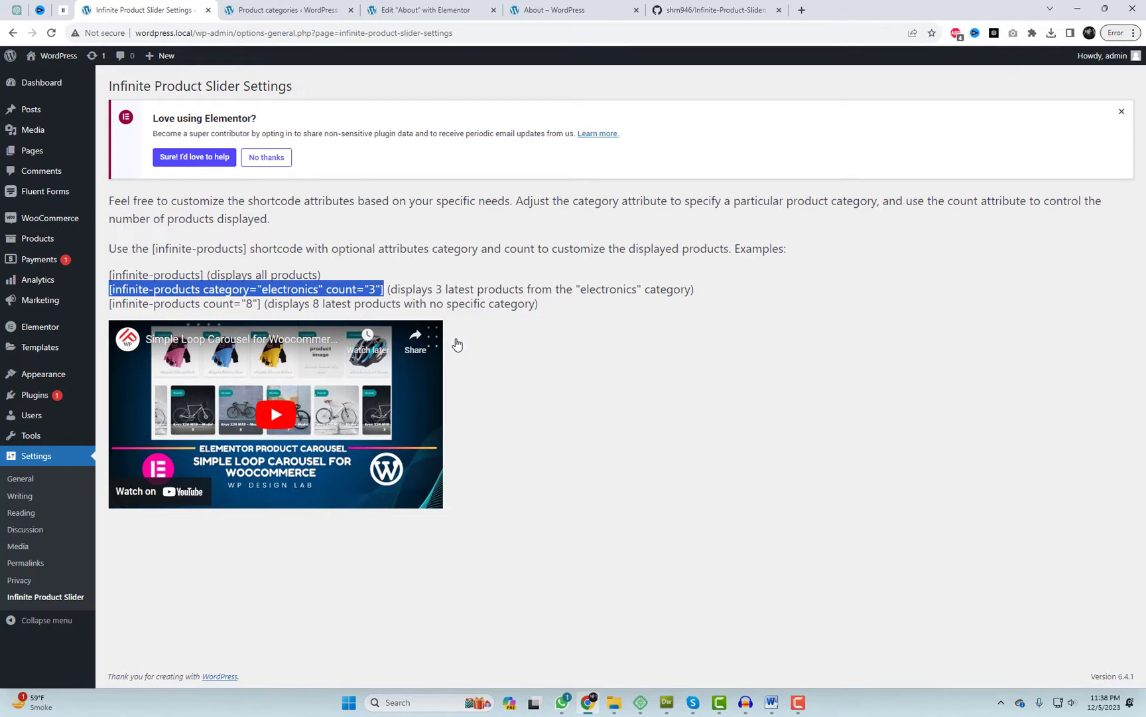
click(574, 384)
drag(382, 290, 104, 293)
right_click(113, 290)
click(140, 303)
Paste it into the Shortcode widget as [infinite-products category="tshirts" count="6"]
click(424, 13)
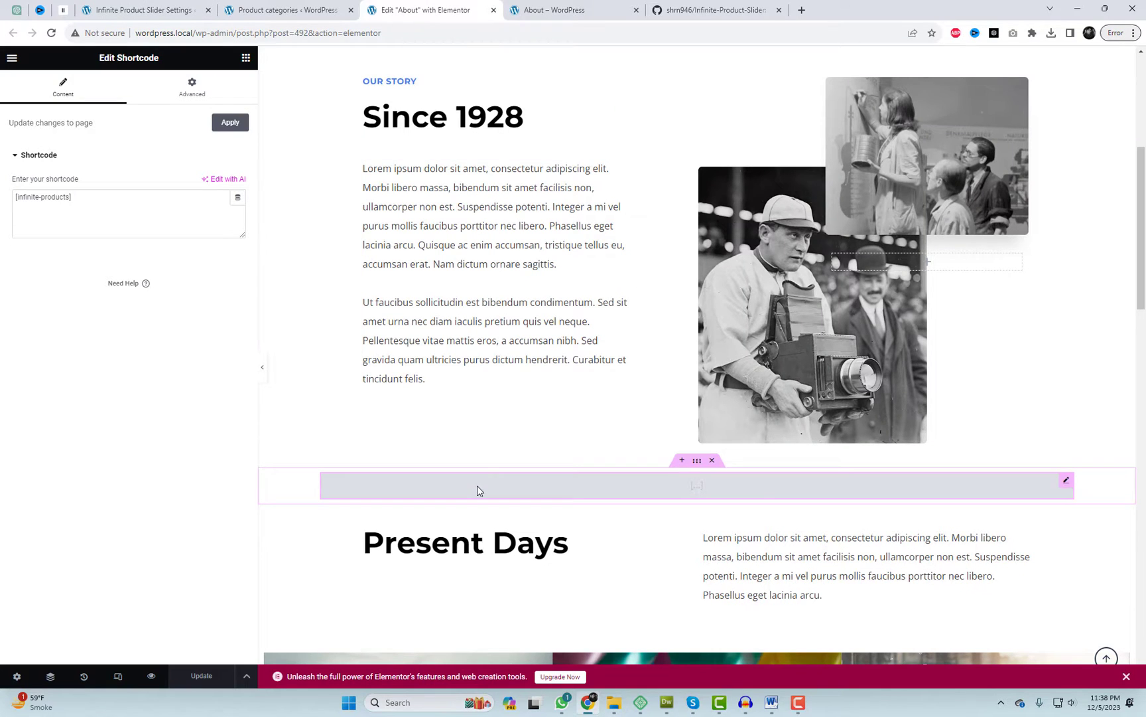
triple_click(113, 217)
key(ctrl+v)
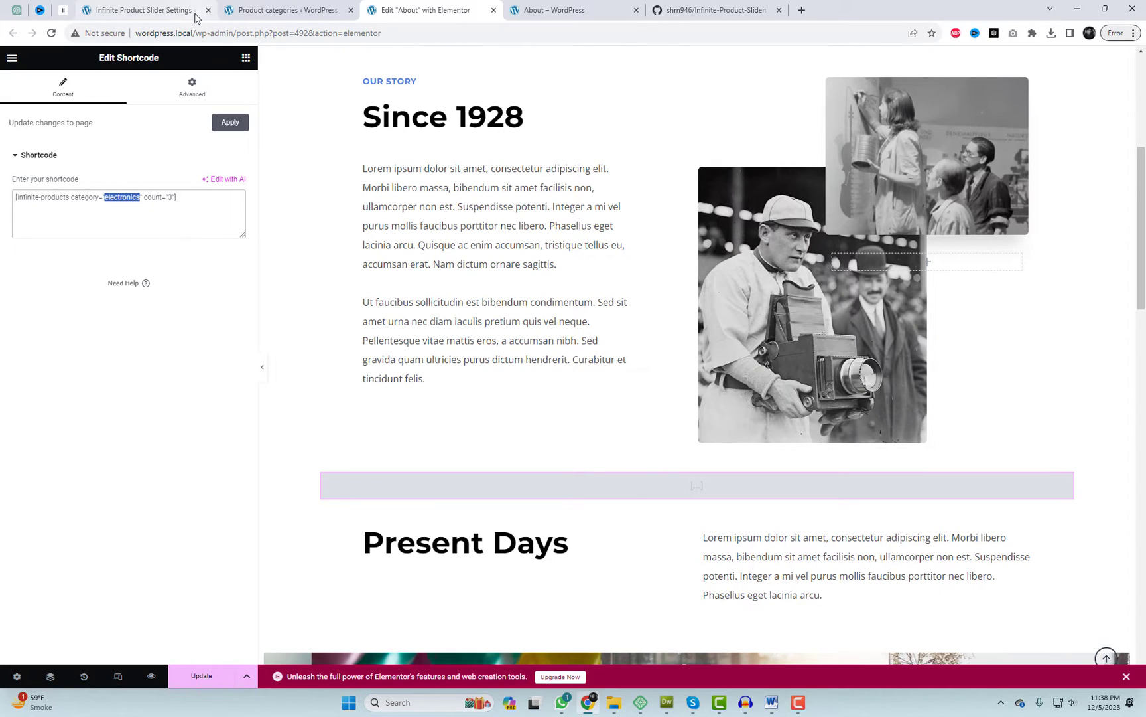
click(277, 8)
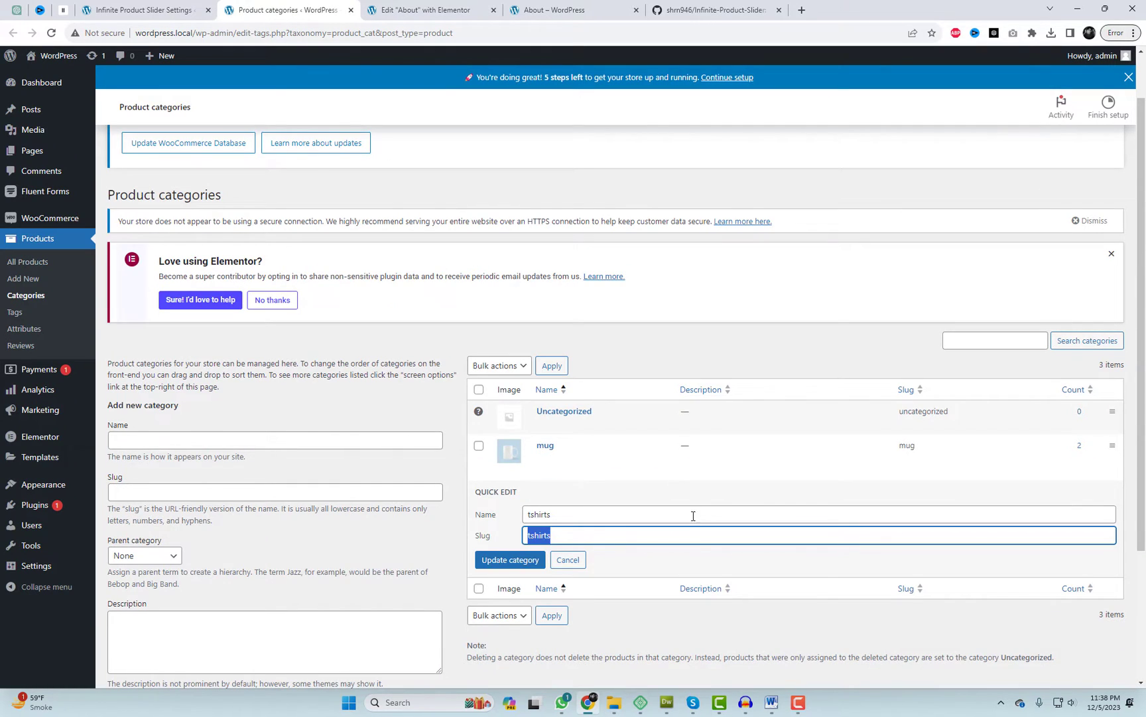
scroll(693, 516, down, 2)
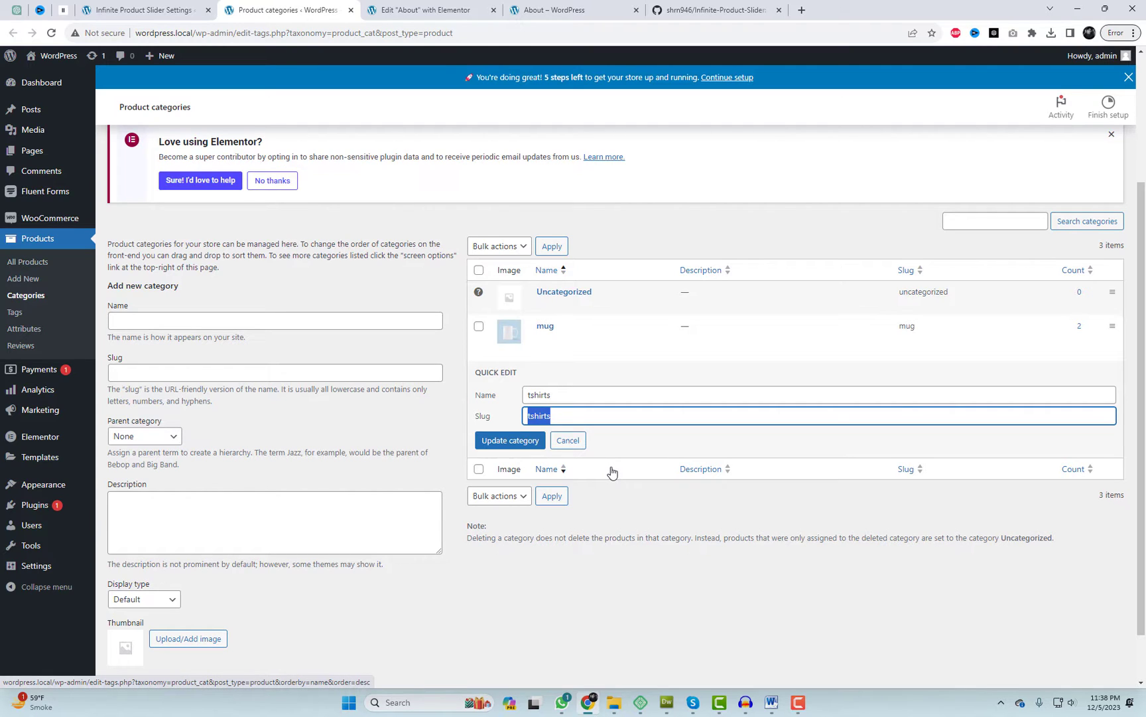
click(415, 10)
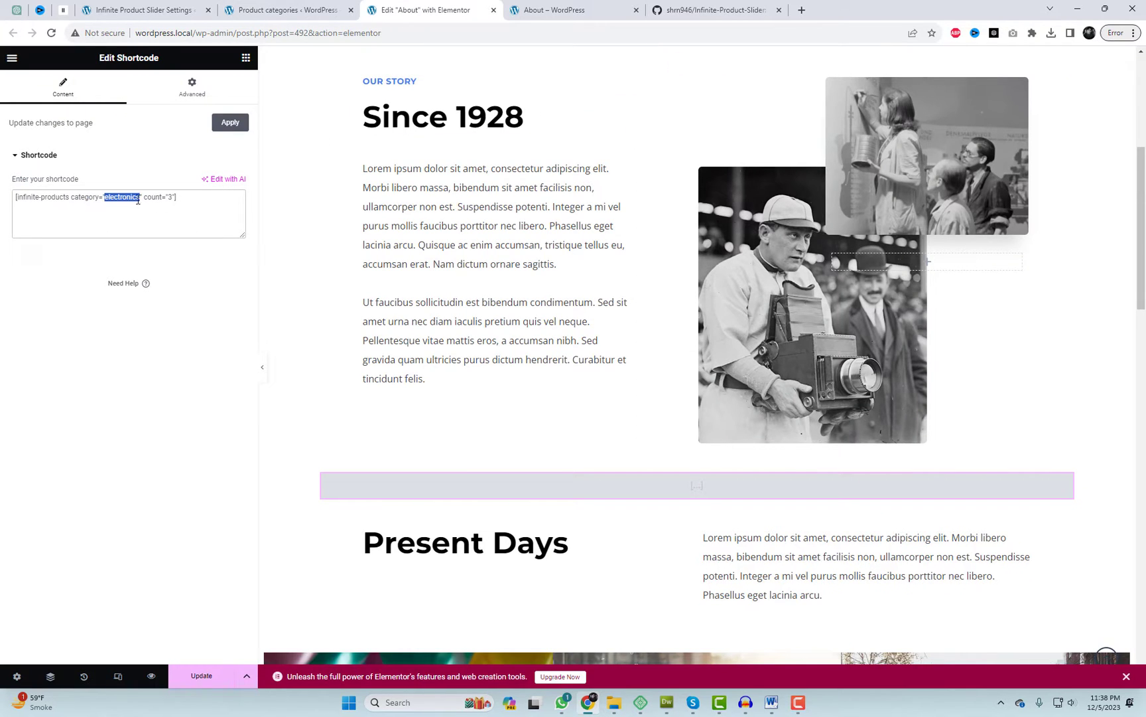
key(ctrl+v)
Add a Heading widget above the slider shortcode and title it 'Tshirts Category Slider'
text(6)
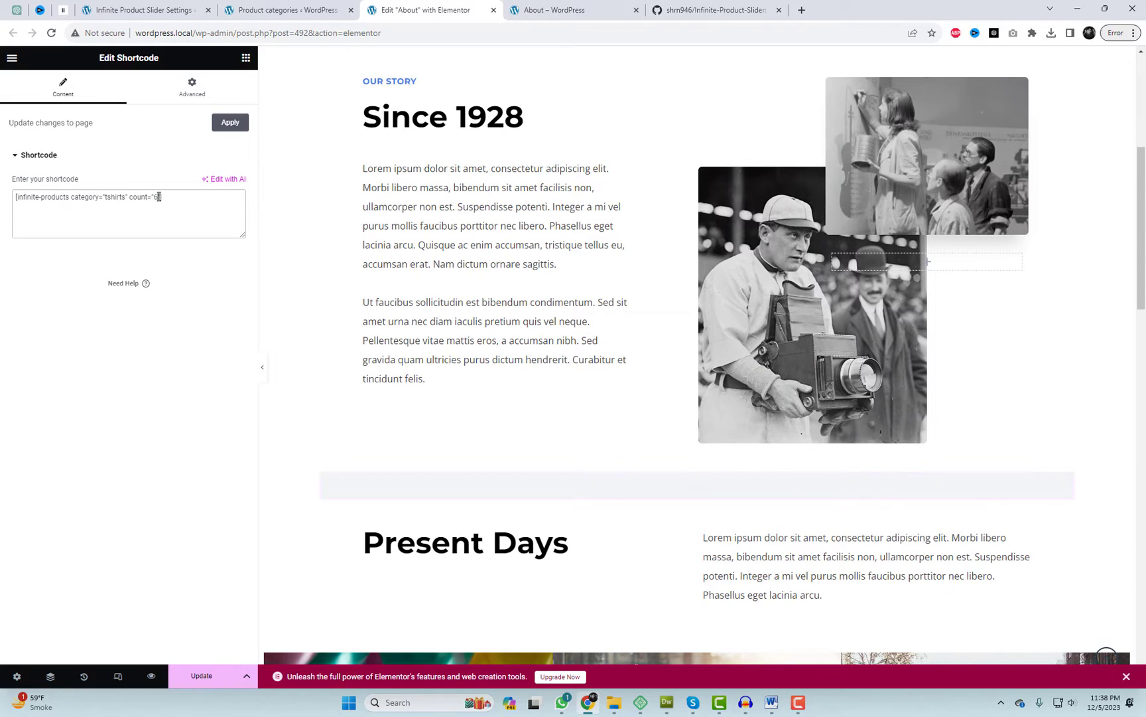
click(12, 59)
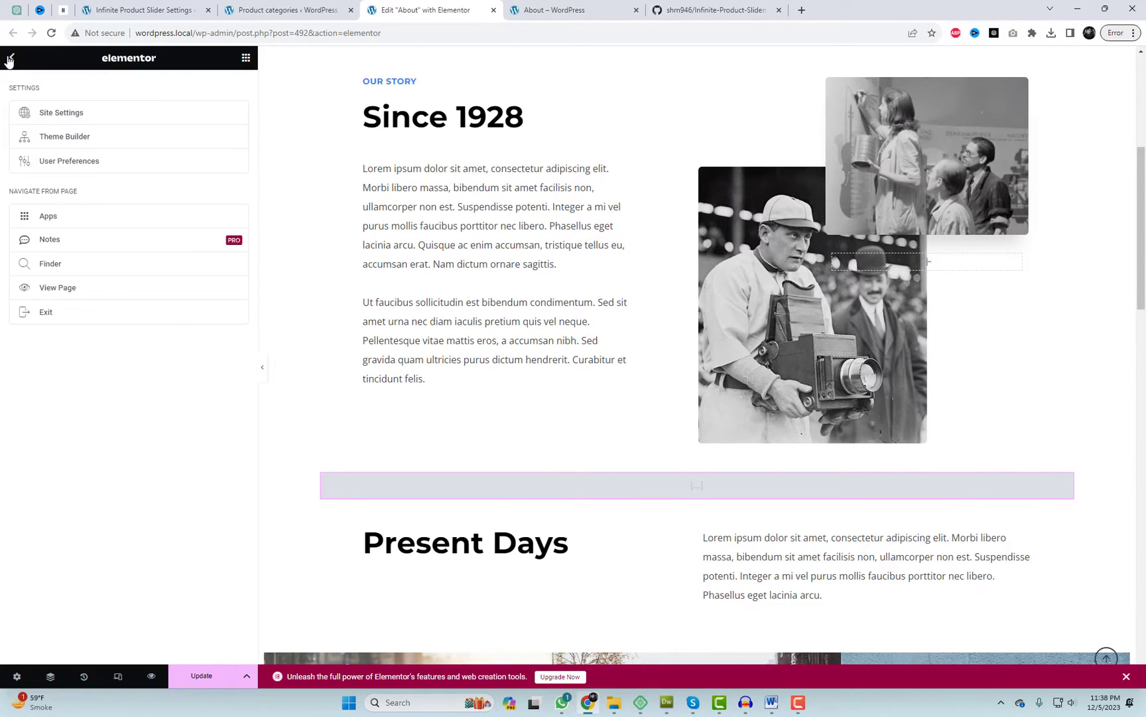
click(11, 59)
drag(86, 335, 448, 507)
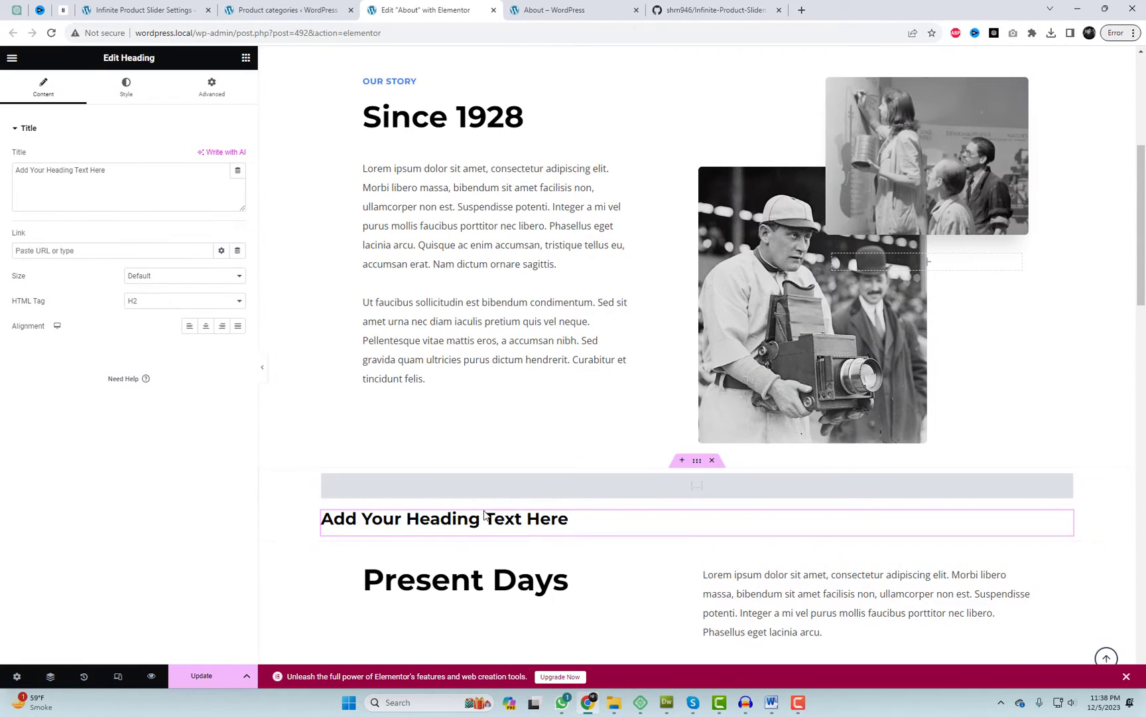
drag(1069, 516, 1061, 472)
drag(130, 170, 6, 174)
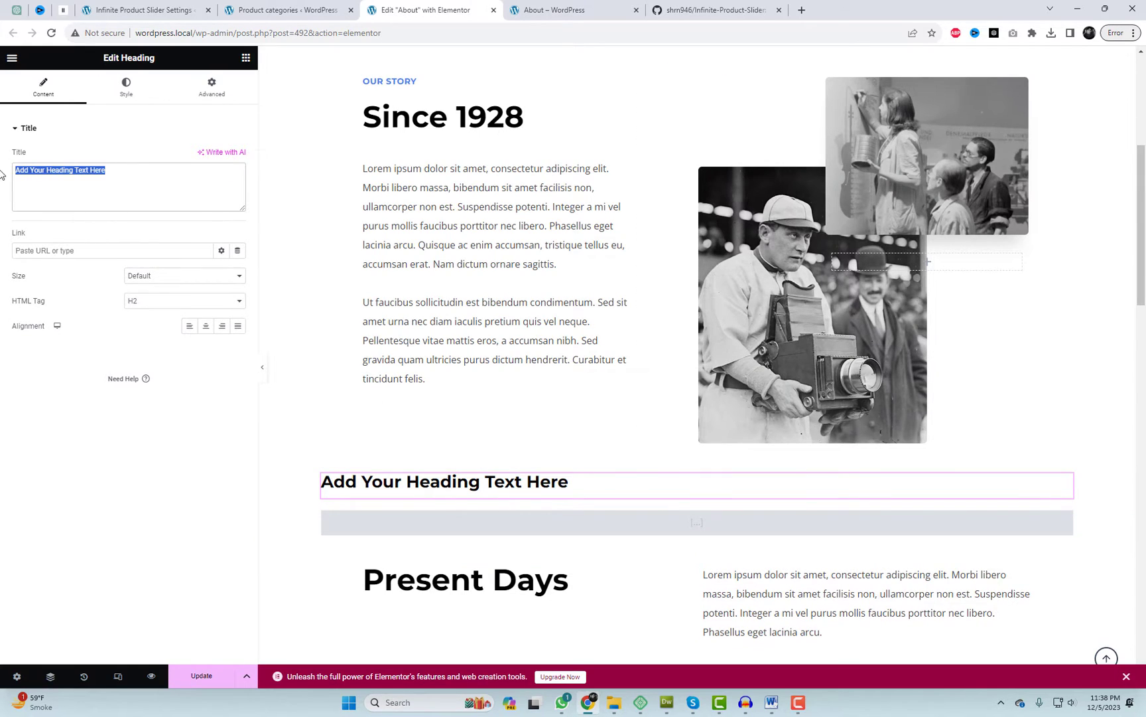
text(Tshirts Category Slider)
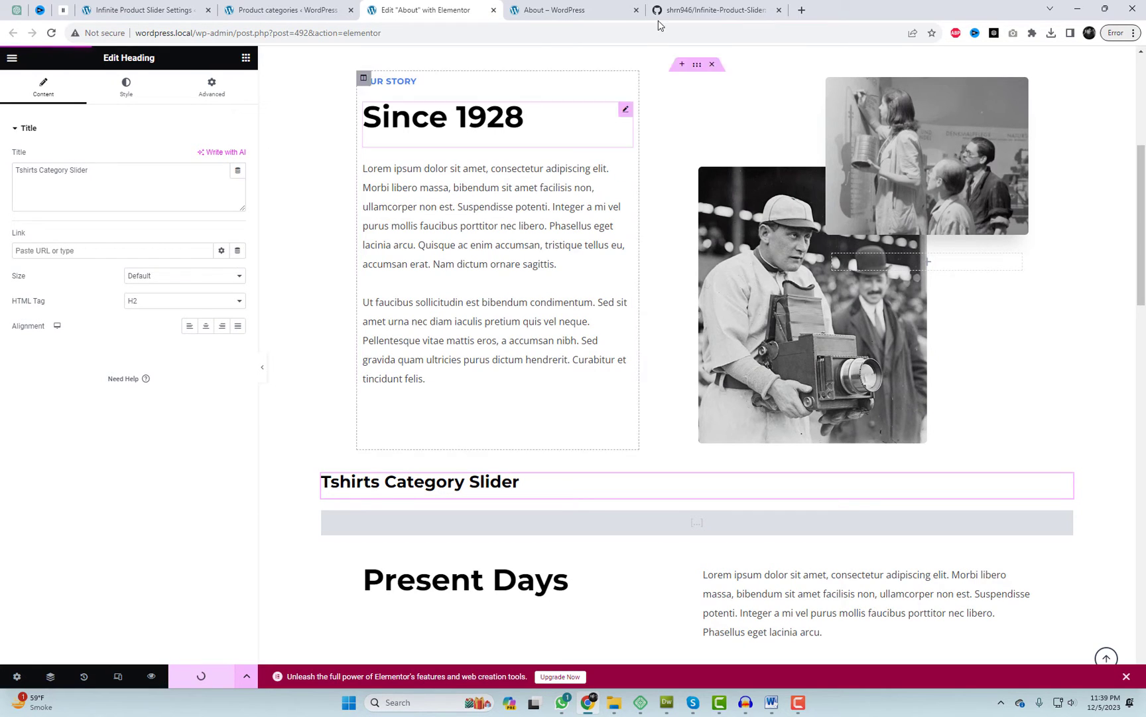
click(567, 8)
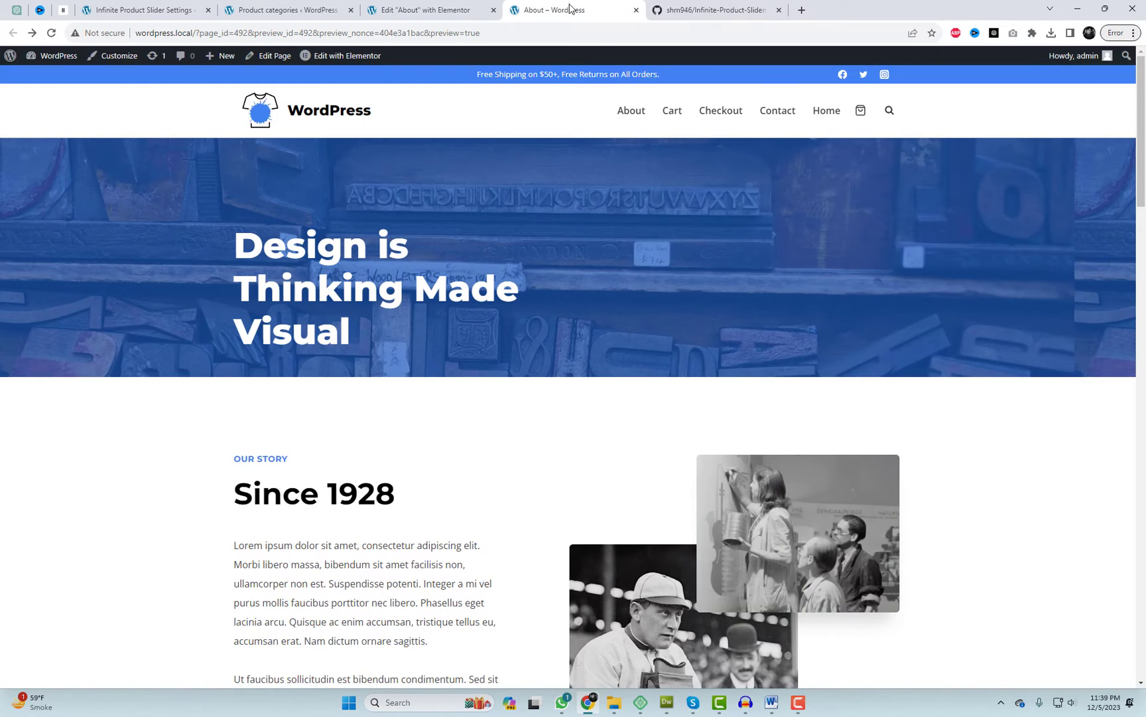
scroll(1088, 324, down, 10)
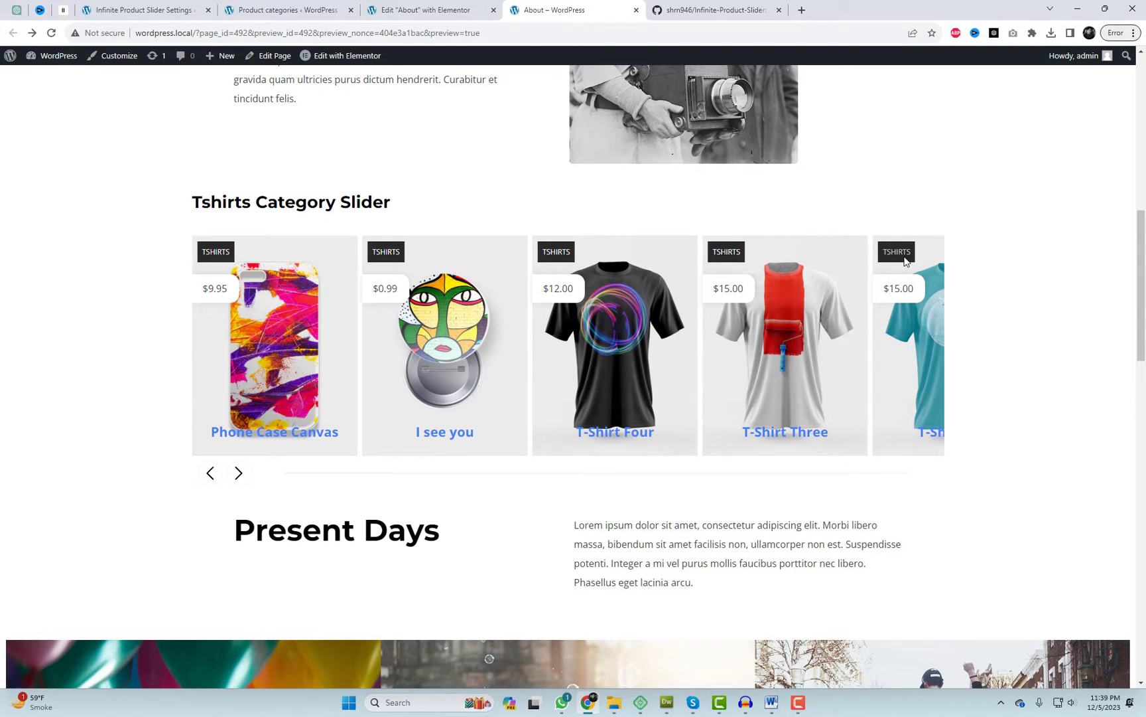
click(238, 472)
click(239, 473)
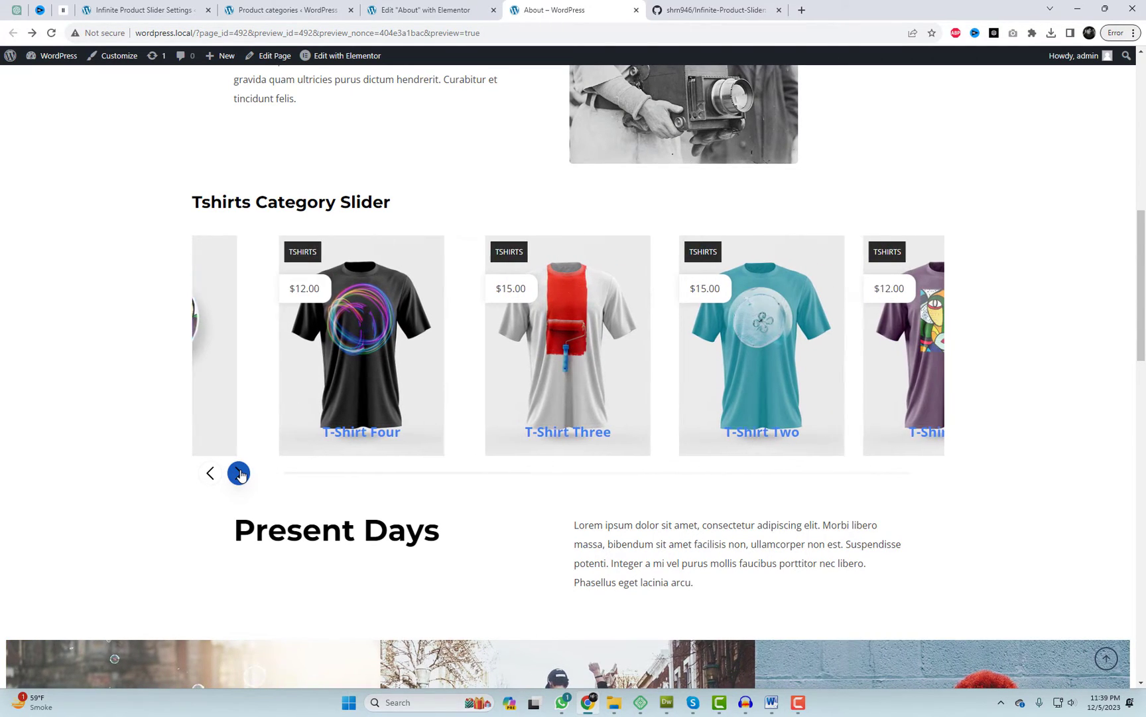
click(239, 473)
click(239, 473)
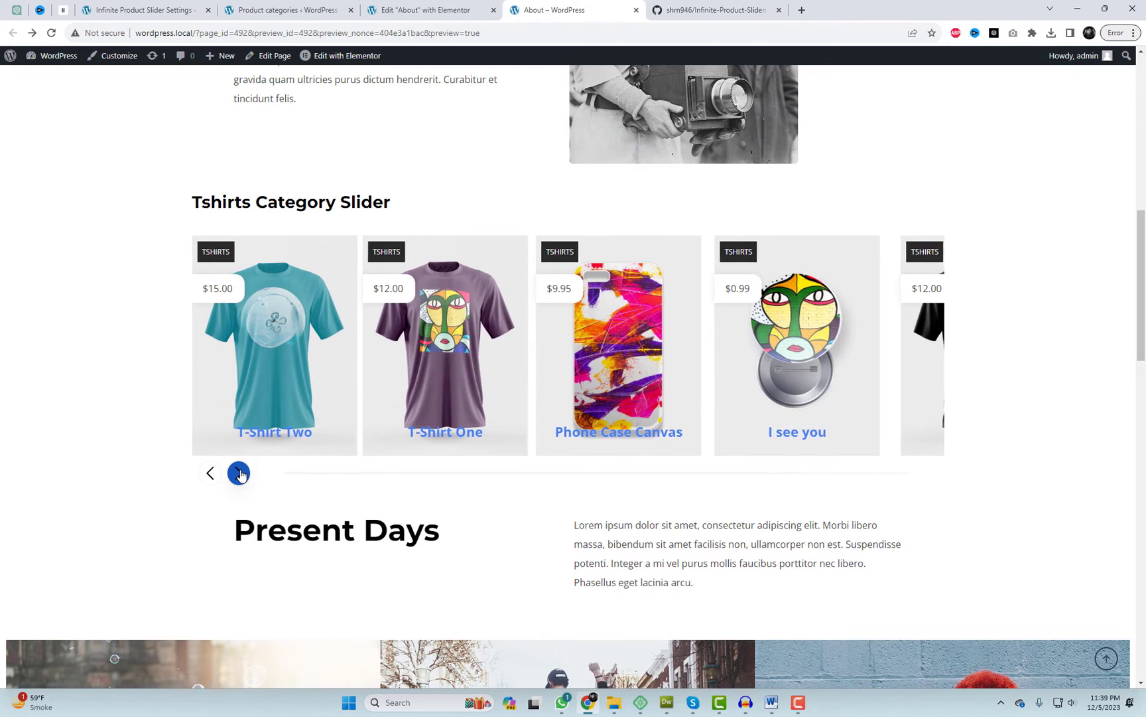
click(238, 473)
click(239, 473)
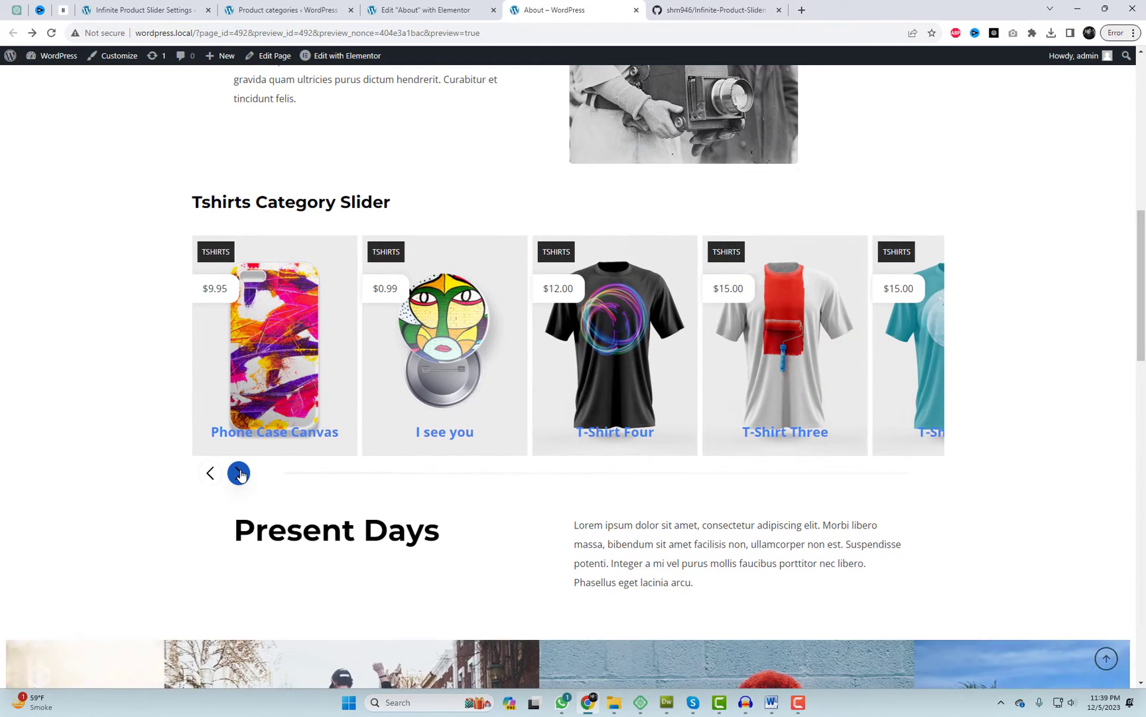
click(239, 473)
click(239, 473)
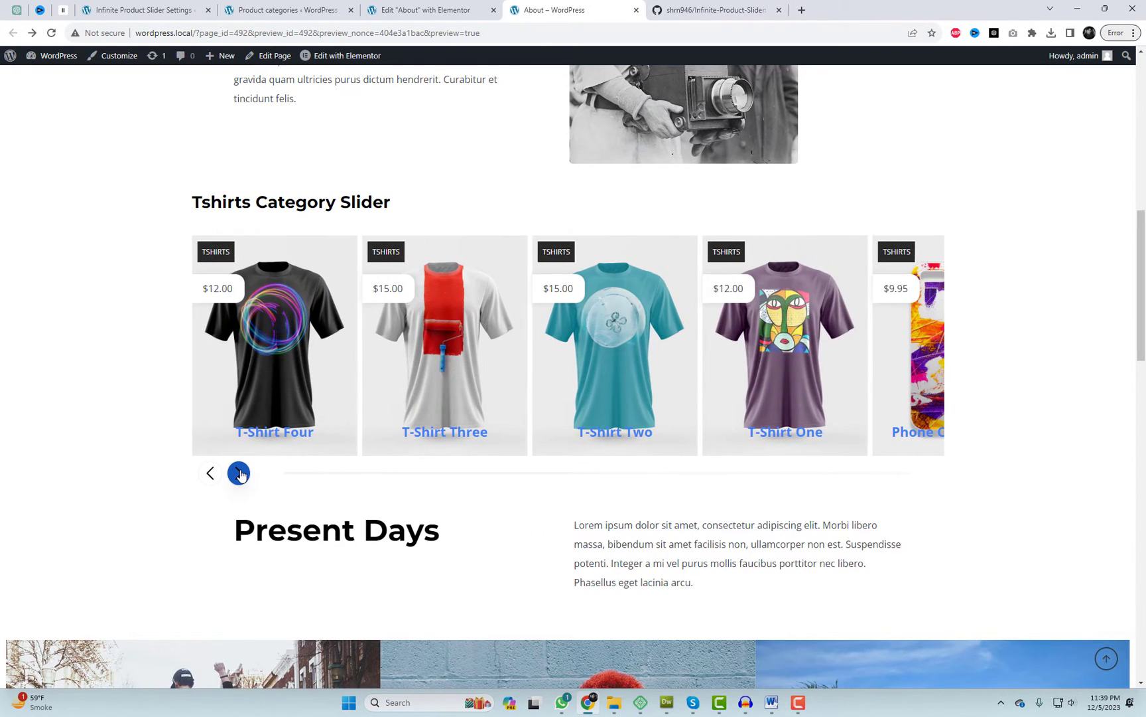
click(239, 473)
click(414, 10)
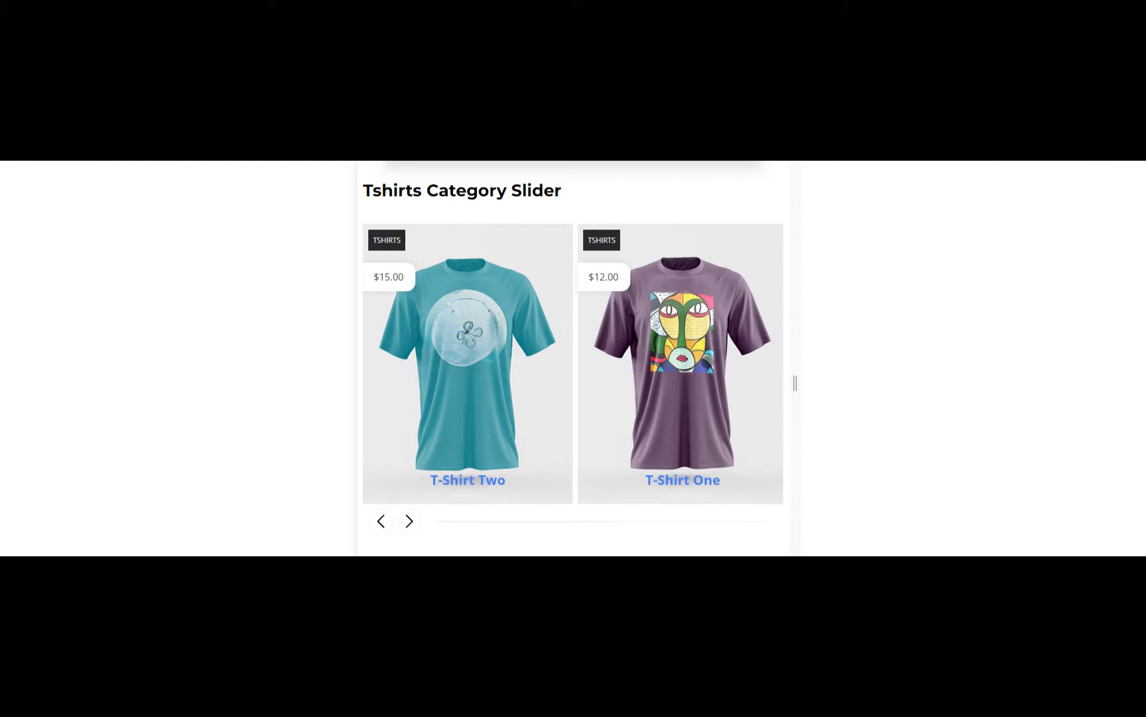
Advance the Tshirts Category Slider four cards in the mobile-width preview
click(408, 522)
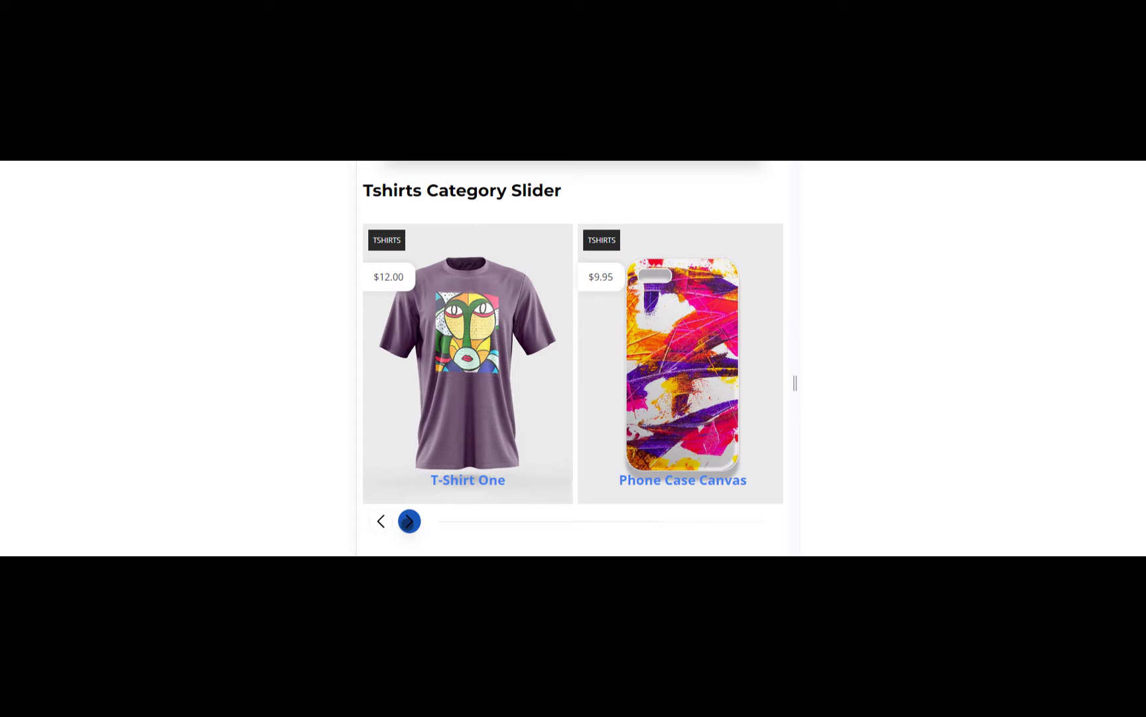
click(409, 522)
click(410, 521)
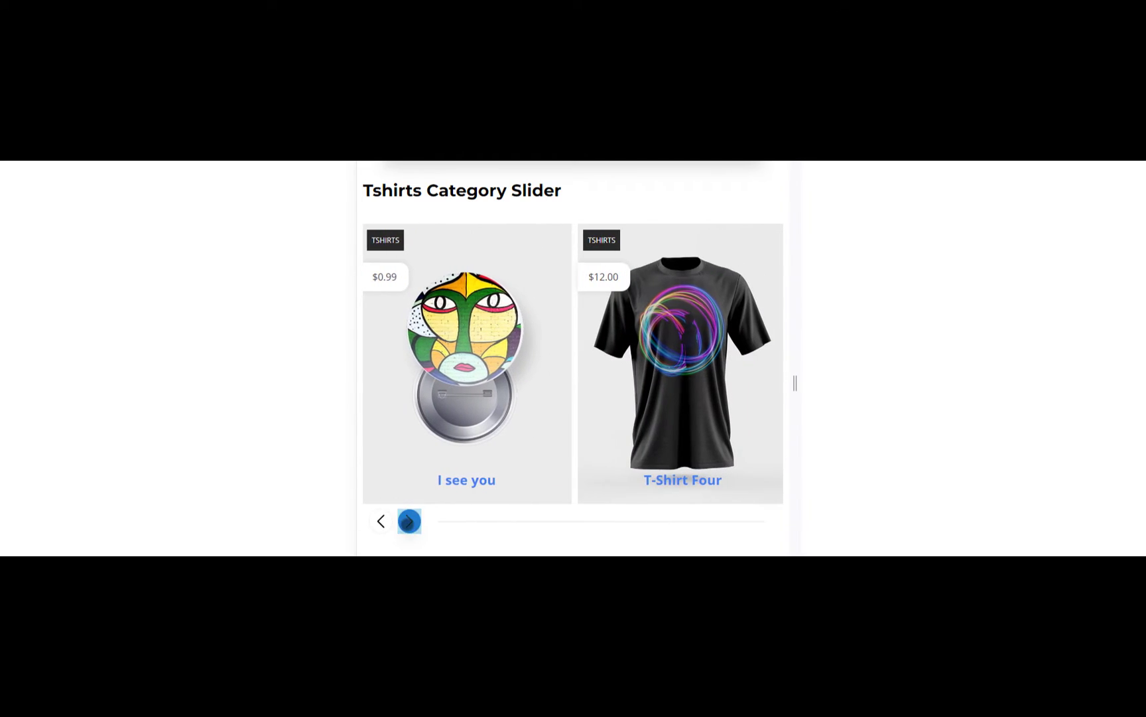
click(410, 521)
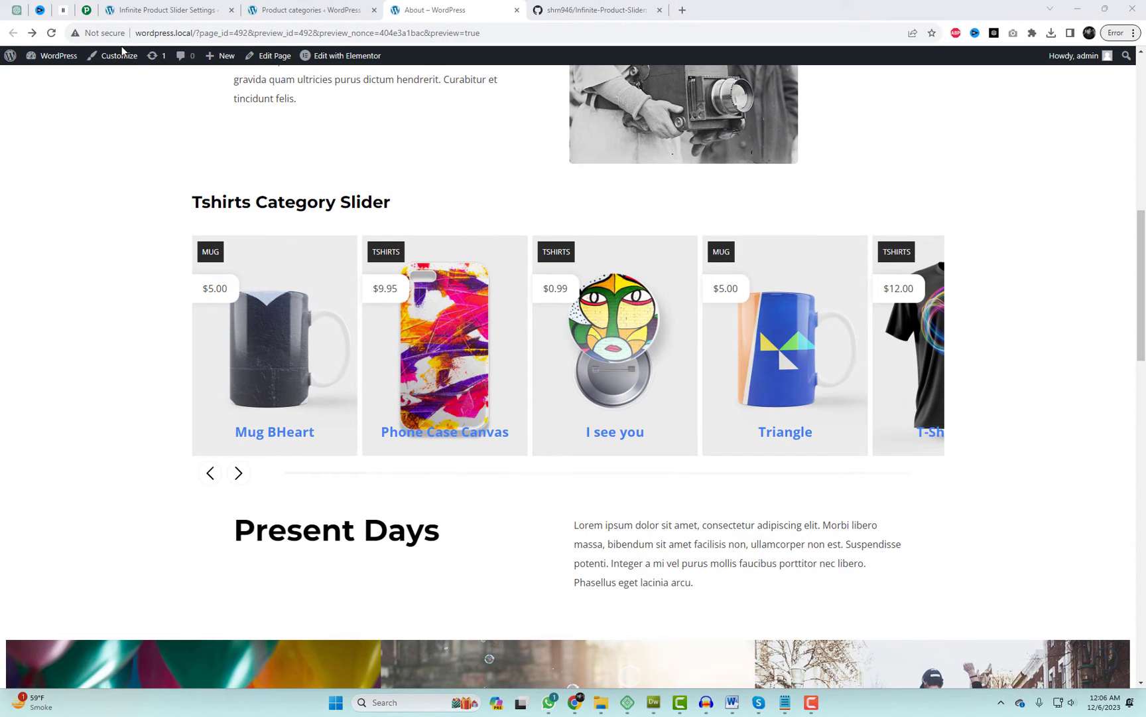
Advance the product slider two cards, then page it back three cards
click(238, 472)
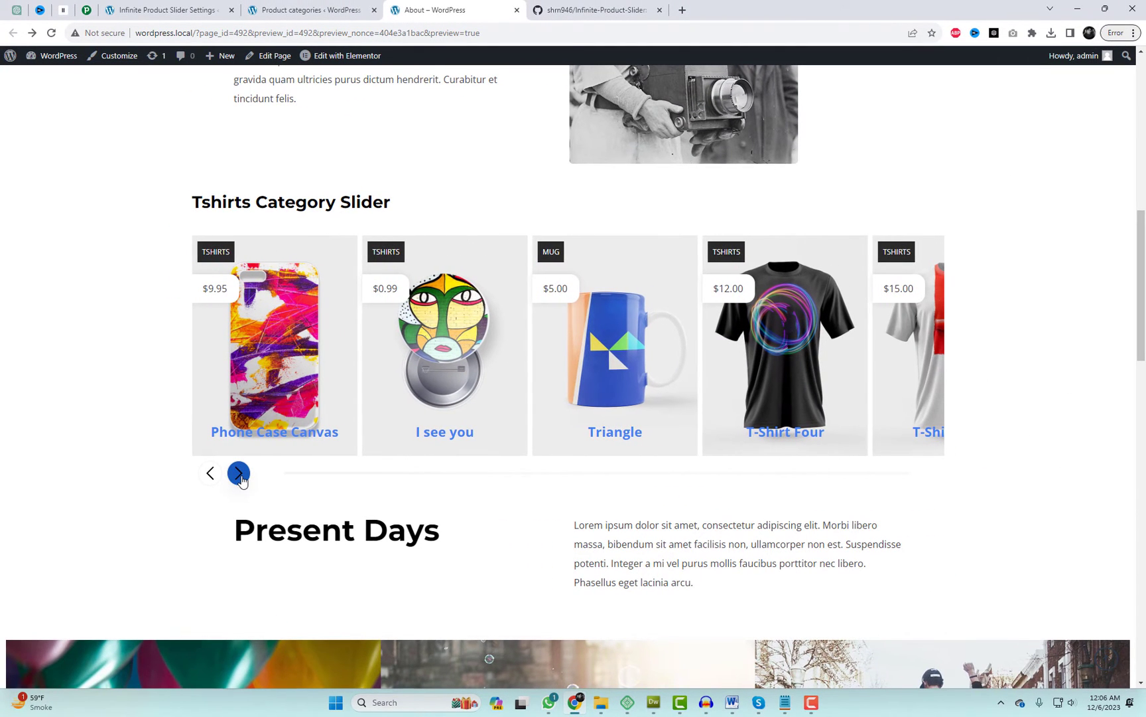
click(239, 473)
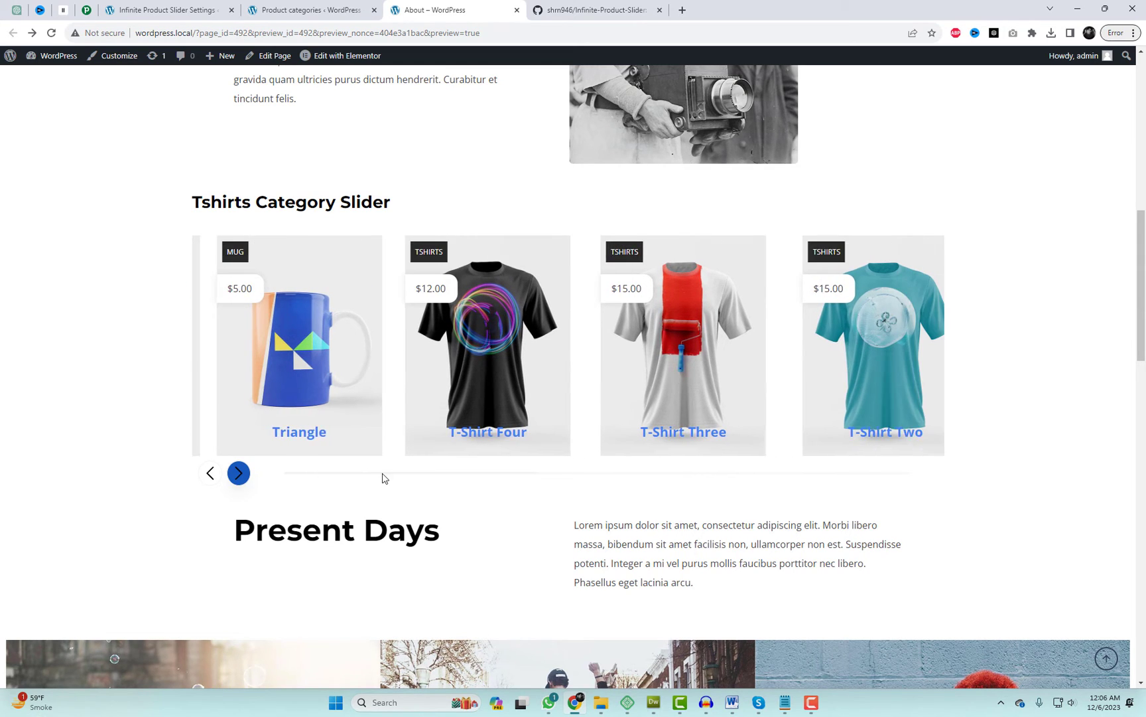
drag(1141, 353, 1141, 366)
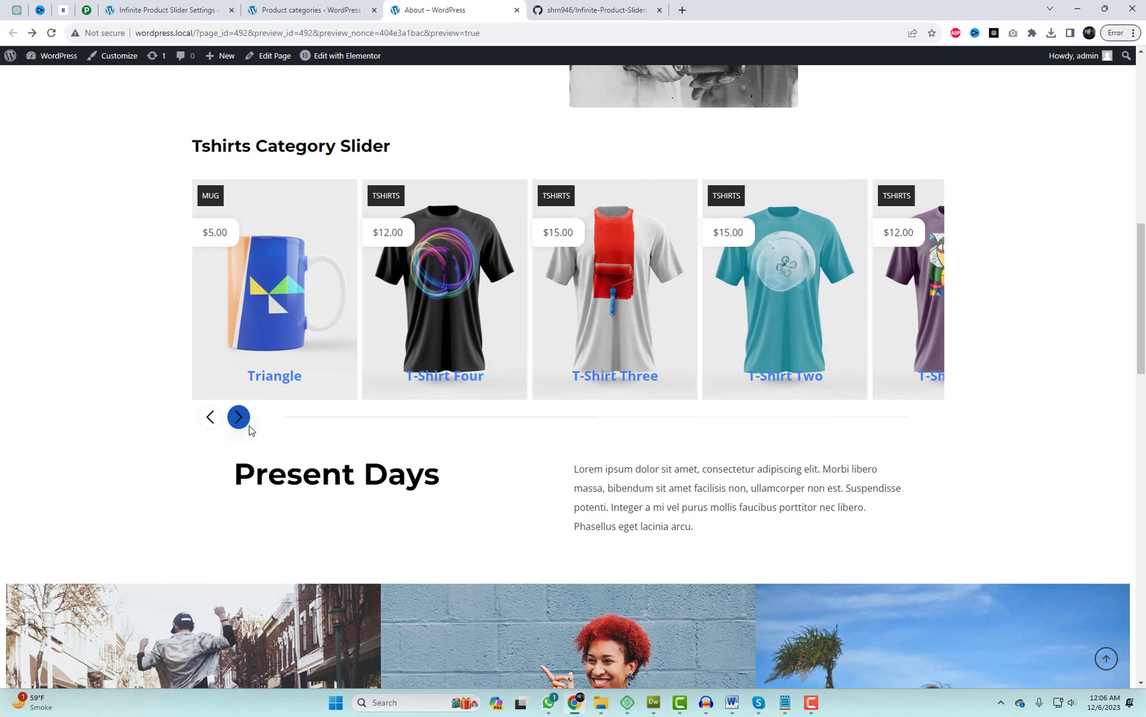
click(211, 418)
click(211, 418)
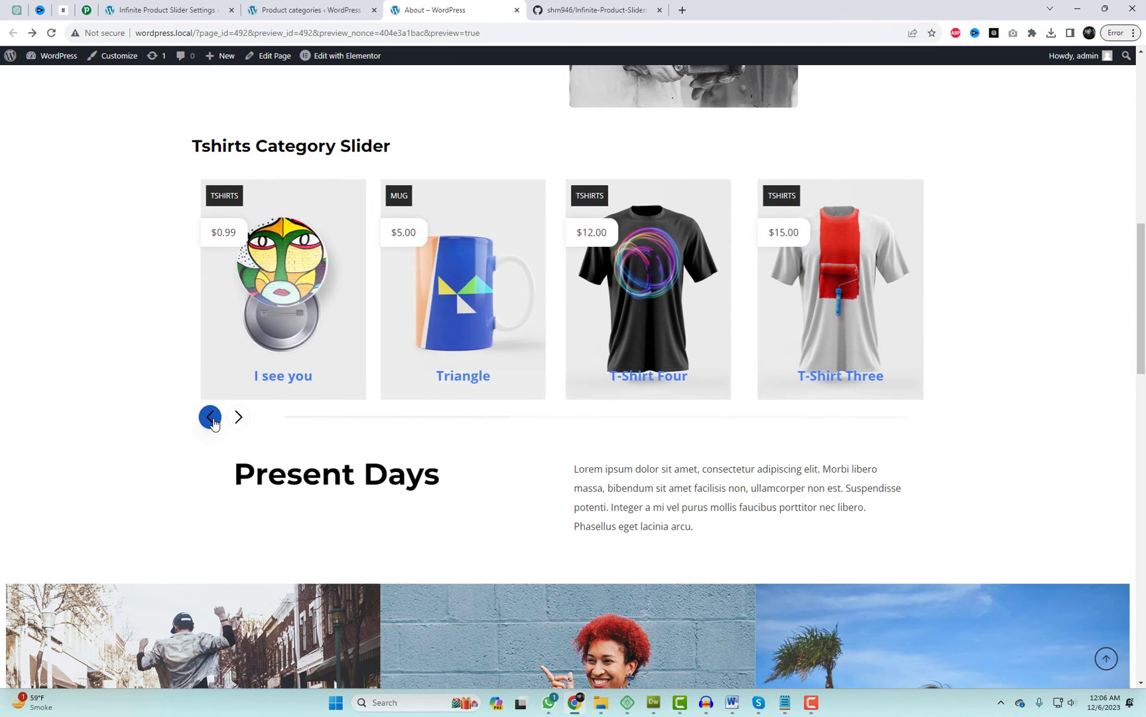
click(212, 420)
Advance the slider six cards until T-Shirt Two leads the row
click(240, 420)
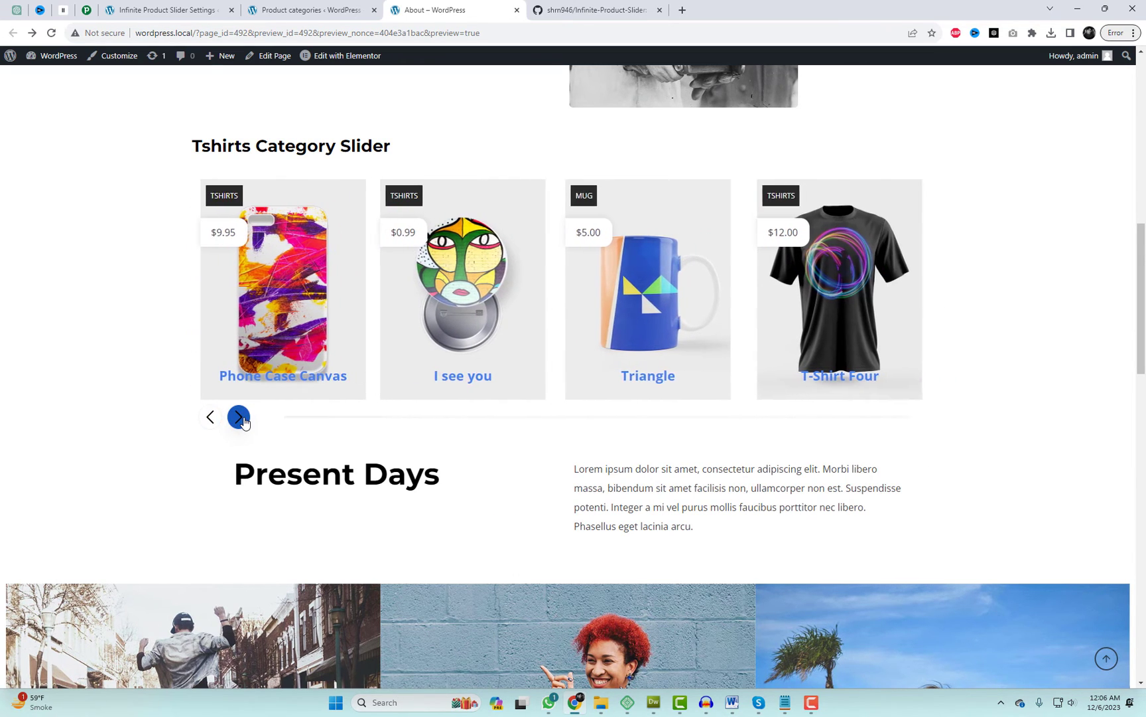
click(241, 421)
click(241, 419)
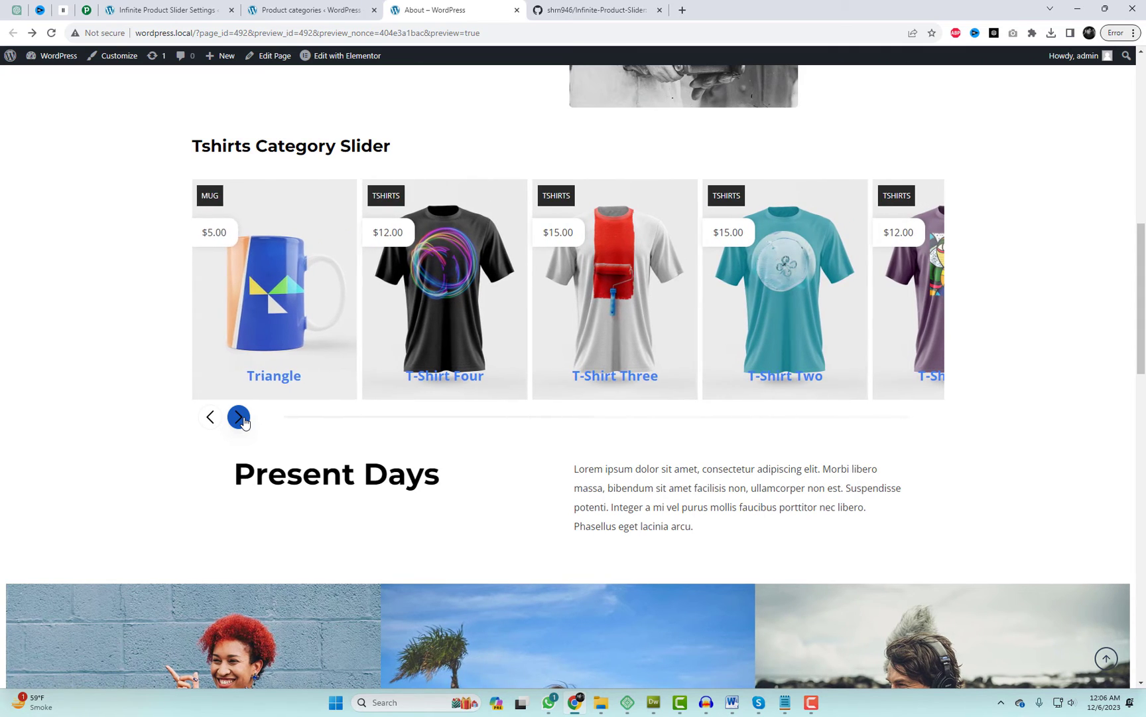
click(242, 419)
click(242, 419)
click(241, 419)
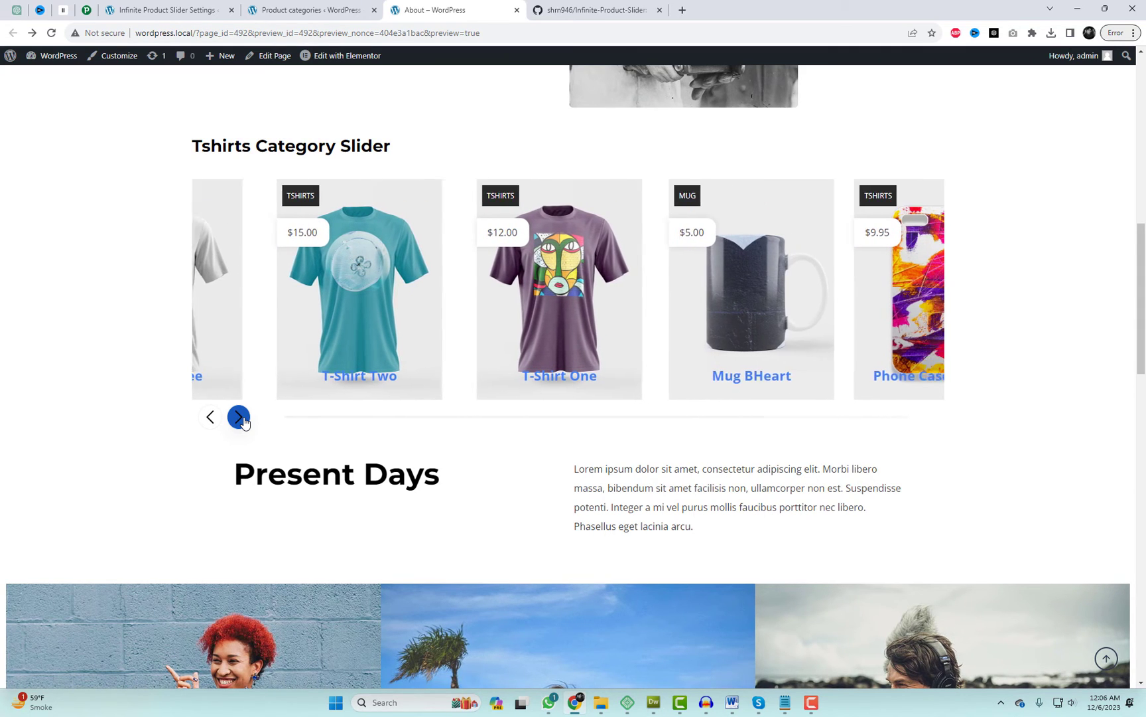